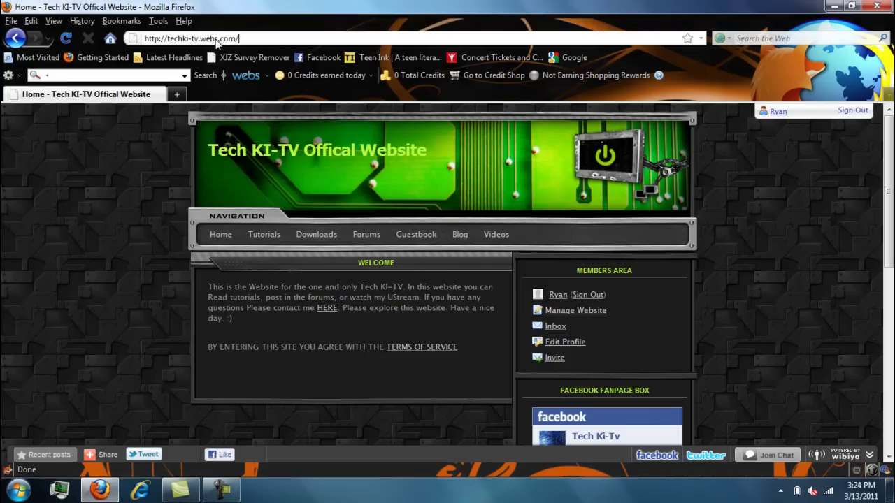
left_click_drag(240, 39, 145, 46)
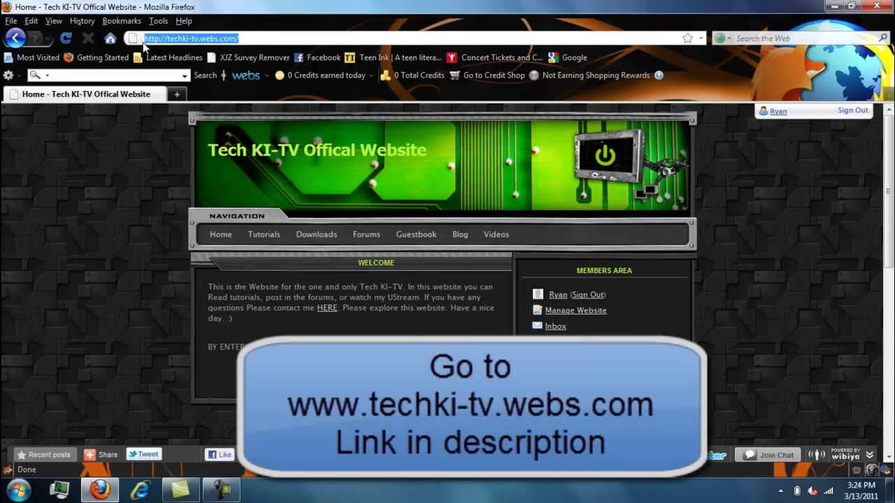
left_click(273, 39)
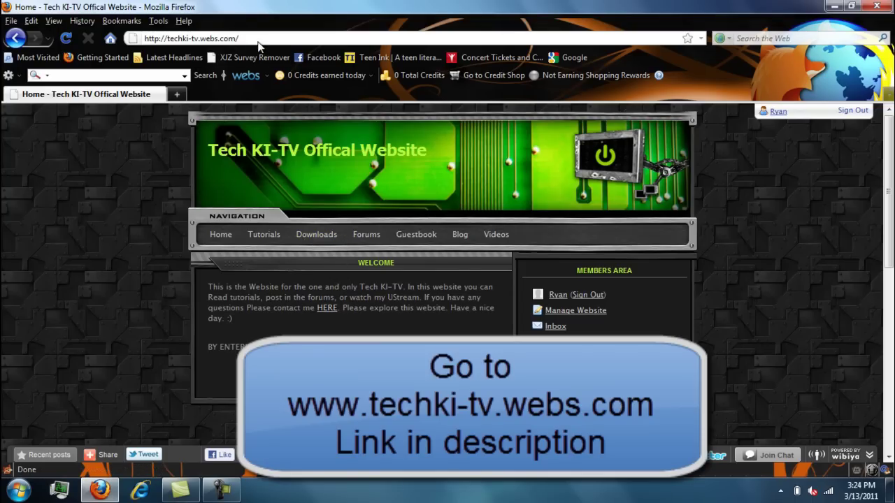
left_click_drag(239, 41, 187, 44)
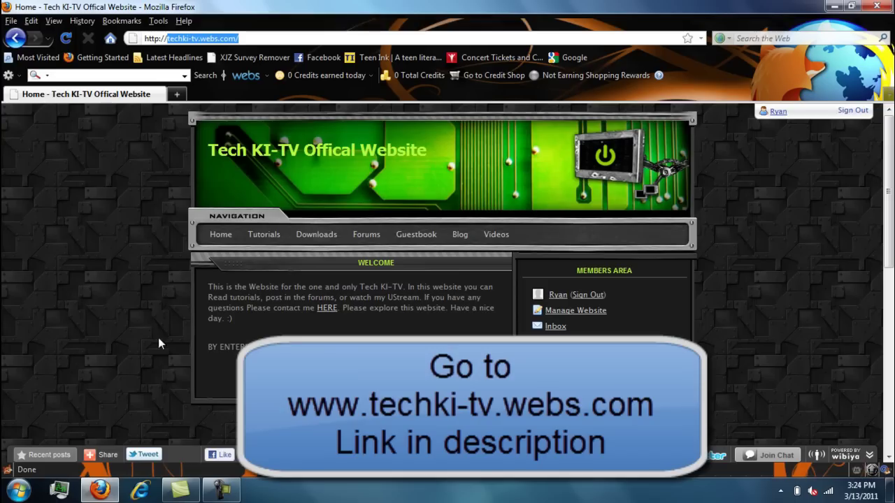
Download Virtual DJ 7 Pro from the website's Downloads page
left_click(309, 241)
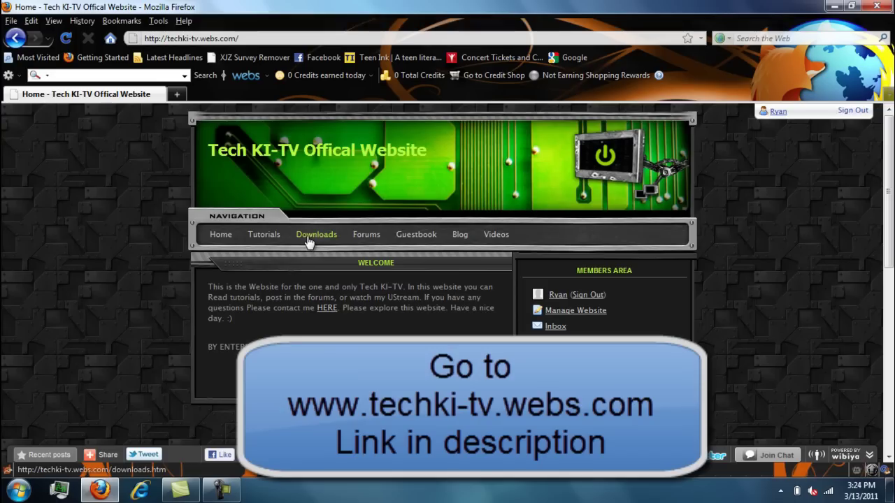
left_click(316, 239)
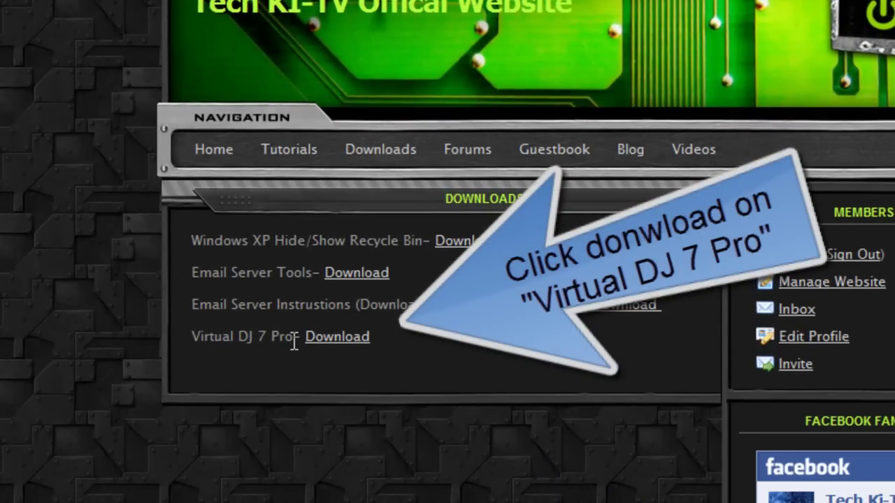
left_click_drag(292, 343, 195, 338)
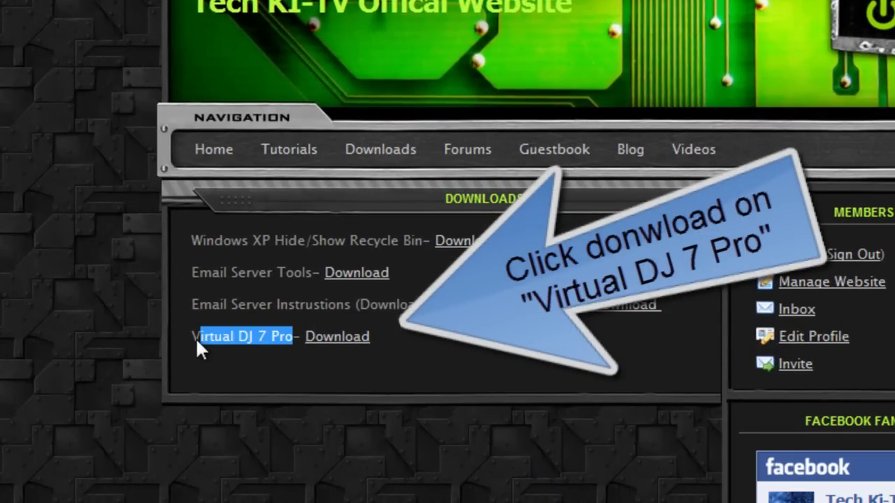
left_click(208, 358)
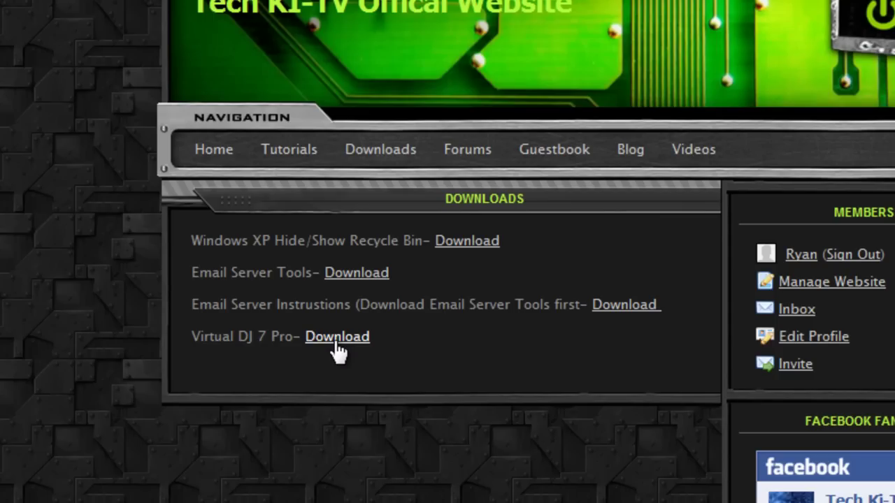
left_click(362, 340)
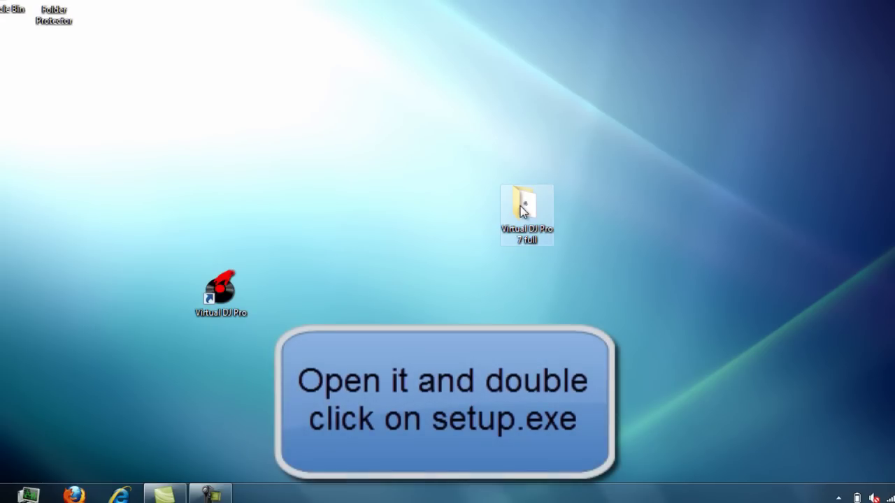
Run Setup from the Virtual DJ Pro 7 full desktop folder with permission to make changes, and continue past the welcome and read-me pages
double_click(499, 204)
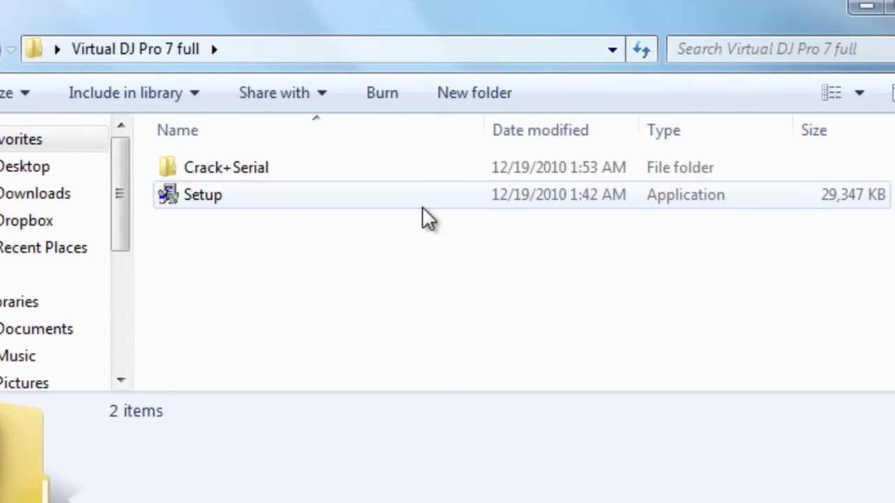
double_click(423, 203)
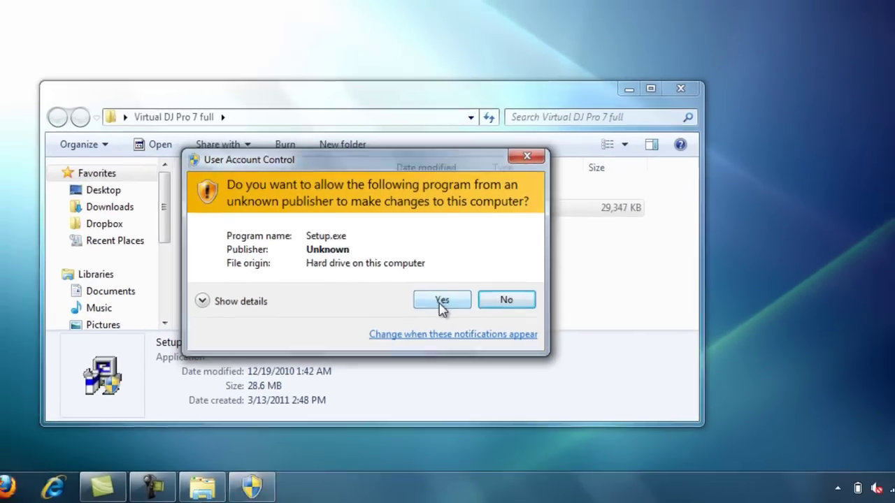
left_click(434, 287)
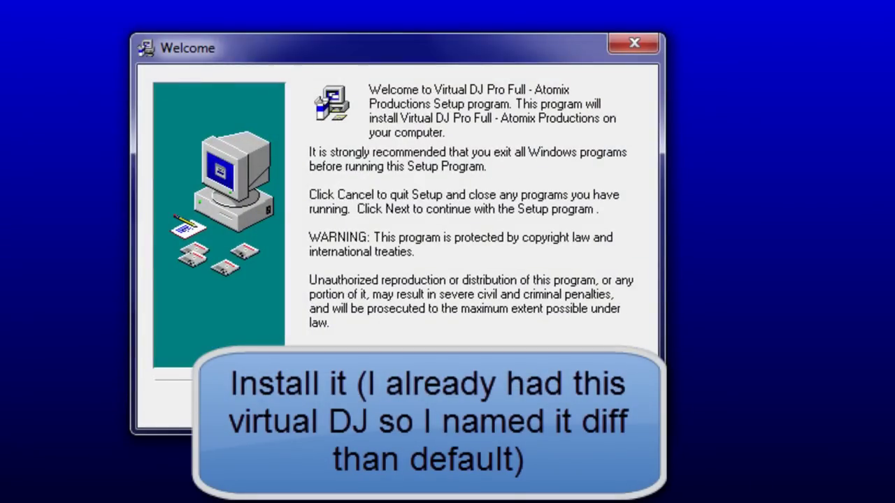
key("Return")
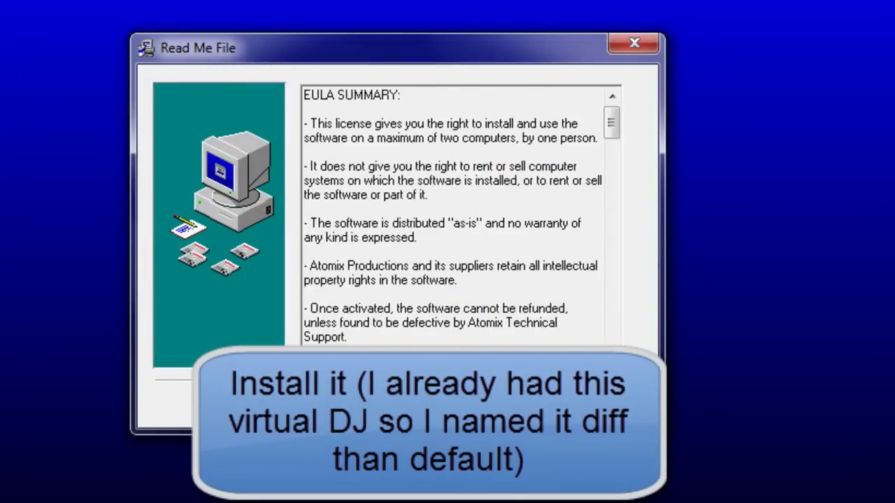
key("Return")
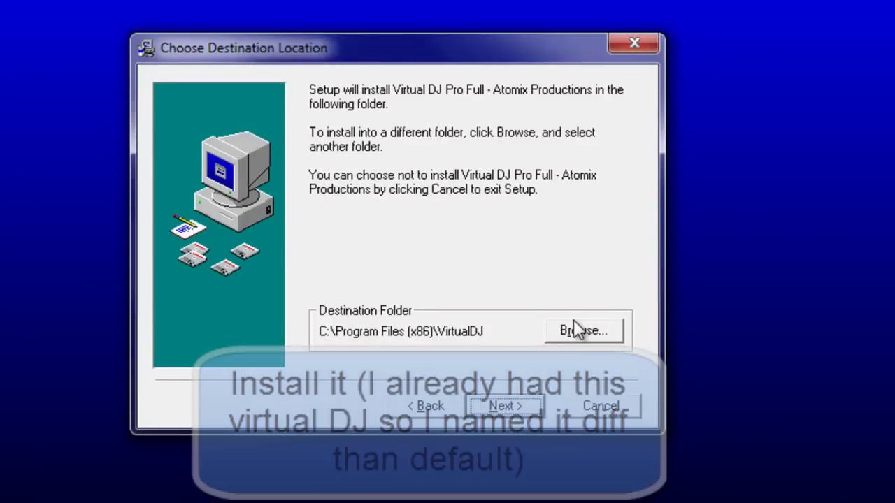
Set the installation's destination directory to C:\Program Files (x86)\VirtualDJ(radio)
left_click(573, 323)
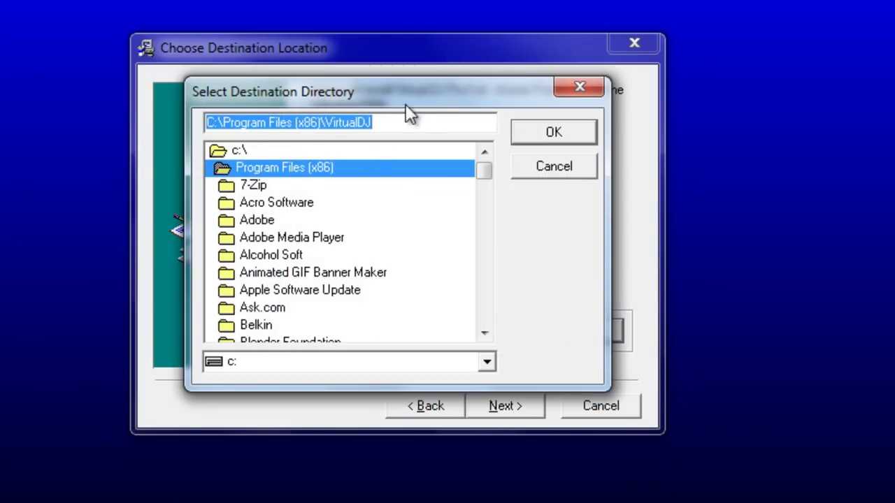
left_click(409, 120)
type("2")
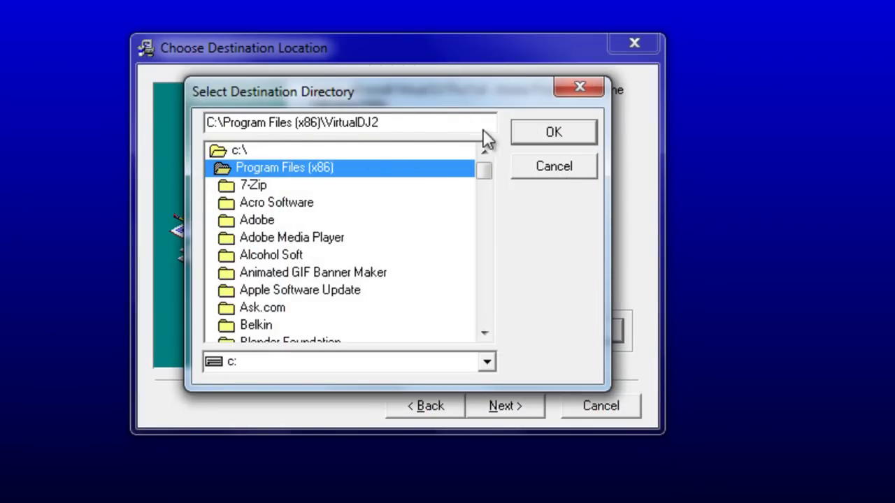
key("BackSpace")
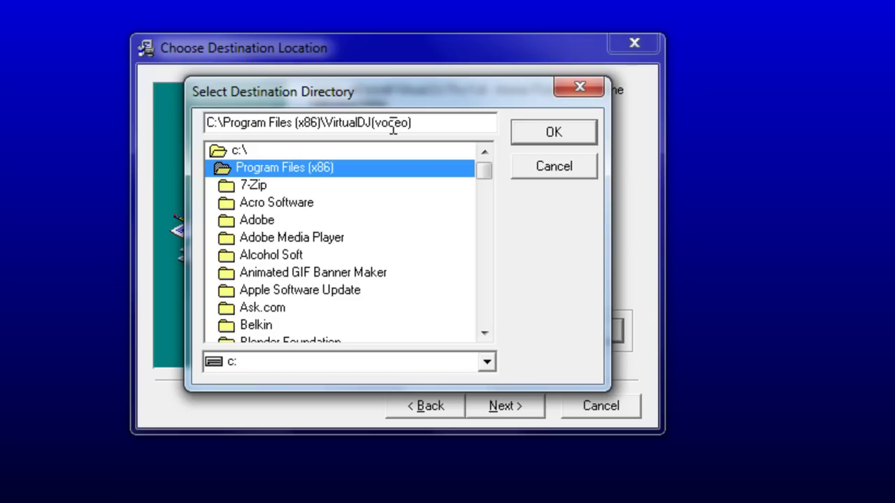
key("BackSpace")
key("BackSpace")
key("BackSpace")
key("BackSpace")
key("BackSpace")
type("radio")
left_click(585, 133)
Install Virtual DJ Pro Full and tell the compatibility assistant that the program installed correctly
left_click(504, 406)
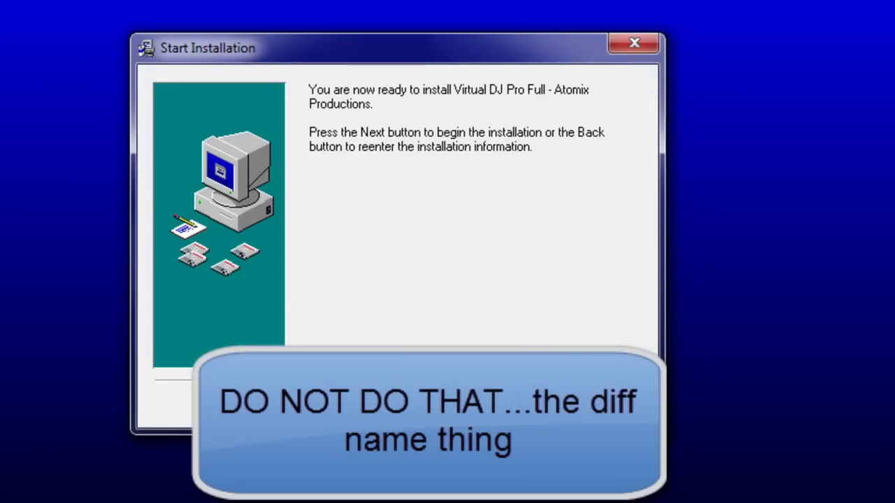
left_click(505, 405)
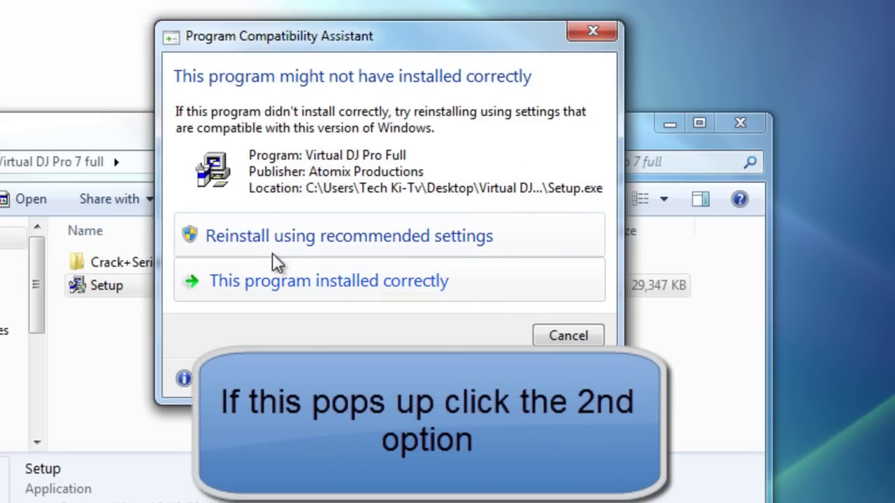
left_click(337, 283)
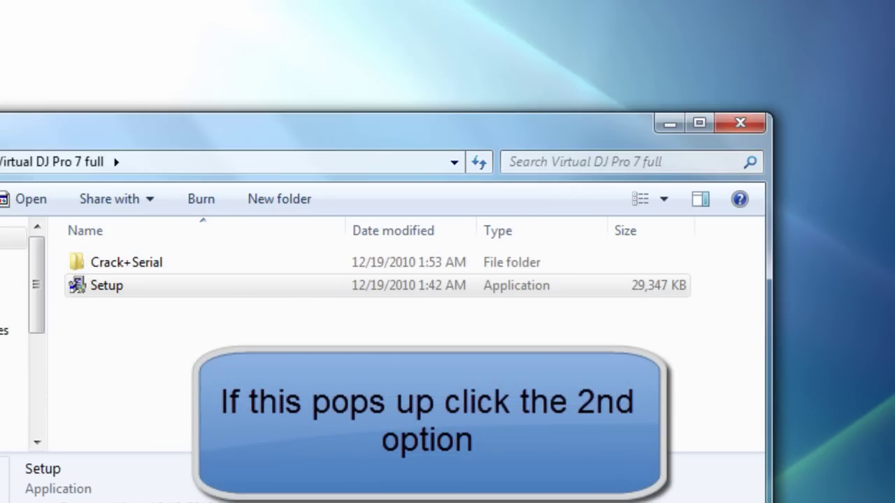
Browse the computer's Local Disk (C:) to the Program Files (x86) folder, dismissing the torrent notification
key("super")
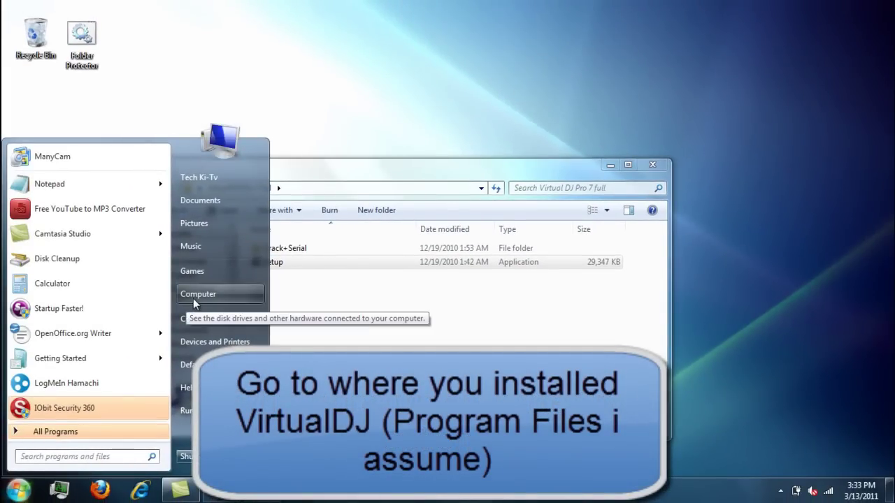
left_click(193, 297)
double_click(371, 253)
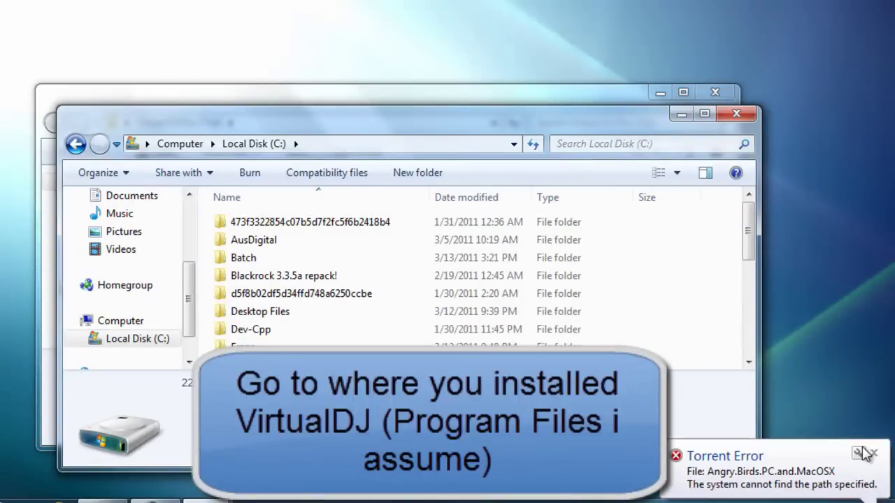
left_click(867, 452)
scroll(751, 251, "down", 1)
scroll(750, 255, "down", 2)
left_click(407, 295)
double_click(407, 295)
Find and open the VirtualDJ(radio) folder inside Program Files (x86)
left_click_drag(747, 210, 762, 381)
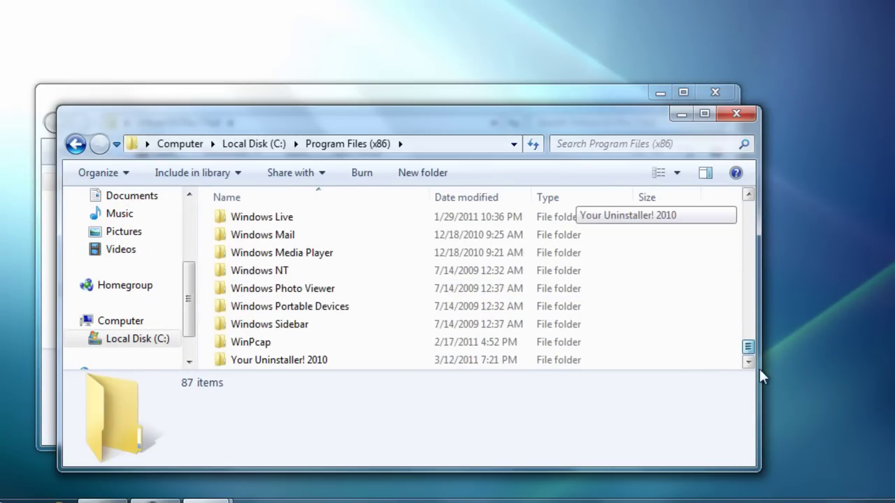
double_click(749, 195)
double_click(748, 196)
scroll(749, 200, "up", 1)
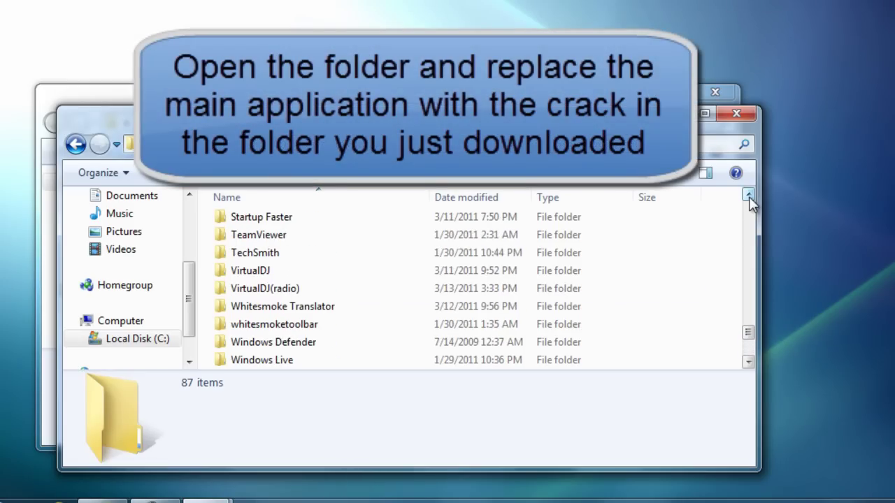
double_click(259, 295)
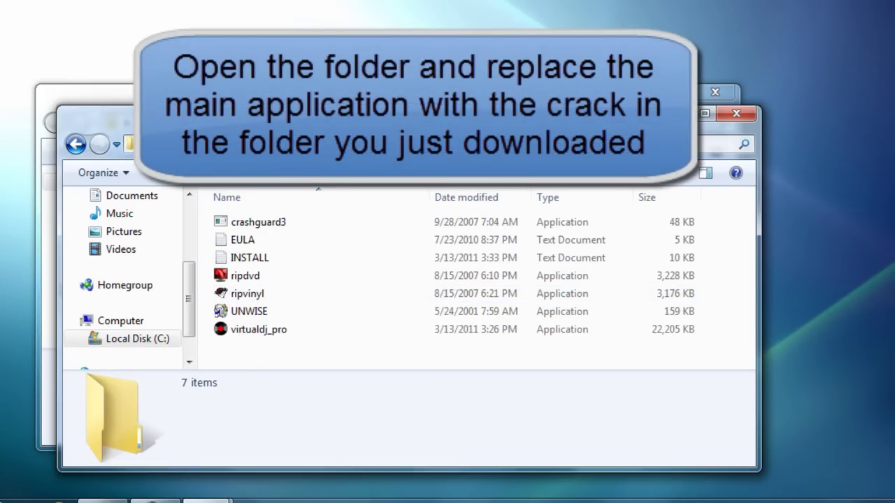
Move the Virtual DJ Pro 7 full window clear of the installation folder and open its Crack+Serial\Crack subfolder
key("alt+Tab")
left_click_drag(279, 122, 676, 0)
left_click(621, 7)
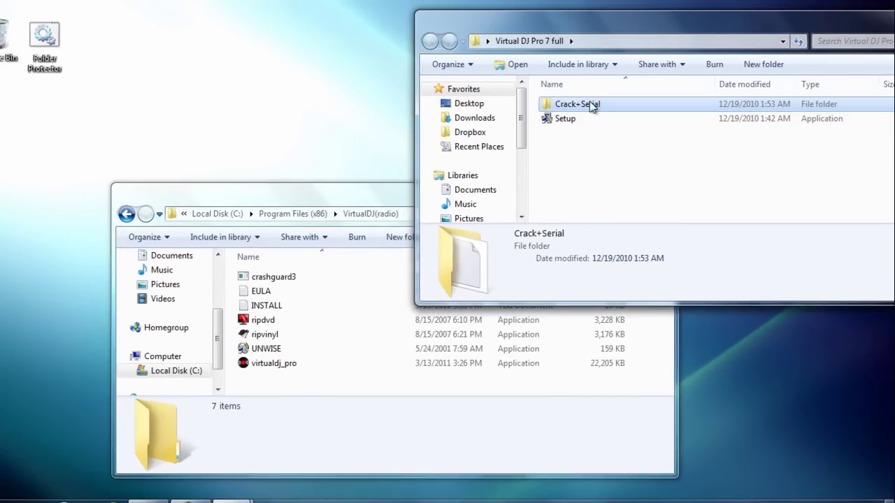
double_click(590, 105)
double_click(570, 104)
Move virtualdj_pro from the Crack folder into VirtualDJ(radio), replacing the existing file with administrator permission
left_click_drag(566, 108, 386, 417)
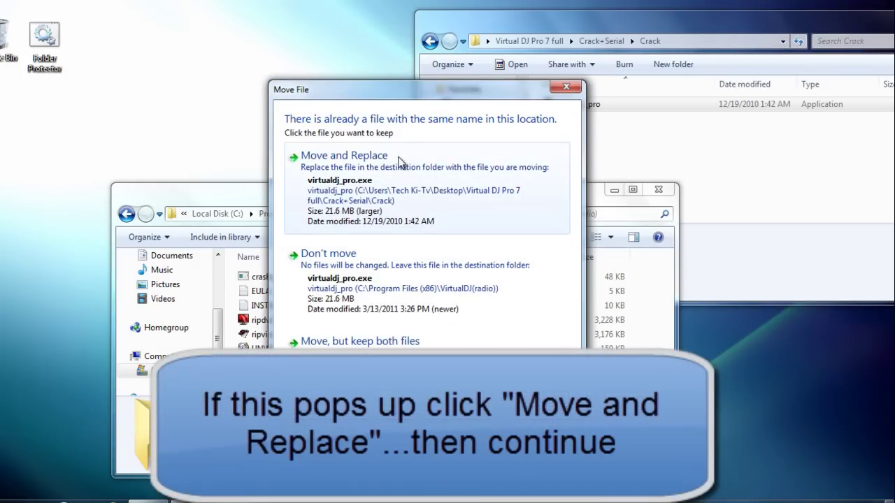
left_click(408, 179)
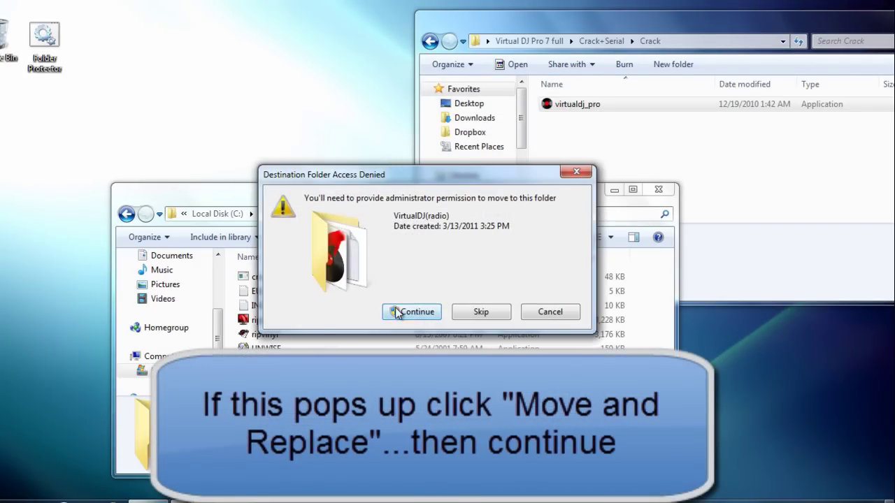
left_click(412, 312)
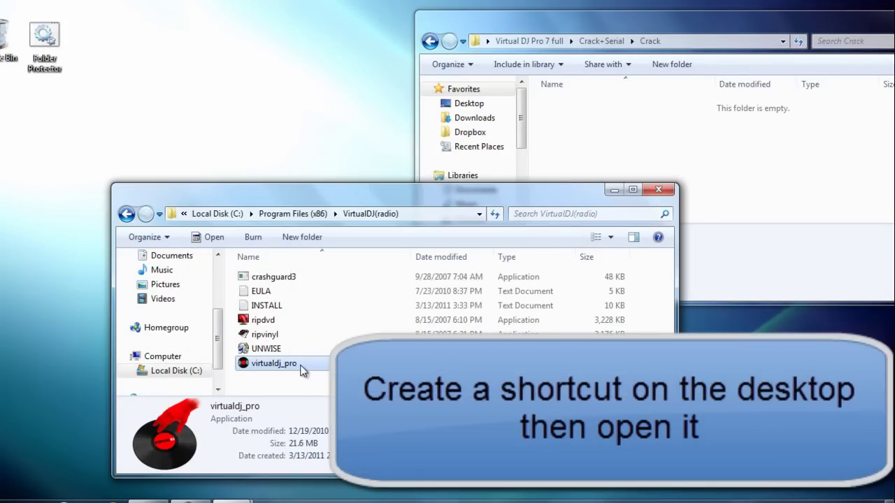
Create a desktop shortcut to virtualdj_pro, place it below the Recycle Bin, and close the VirtualDJ(radio) window
right_click(301, 369)
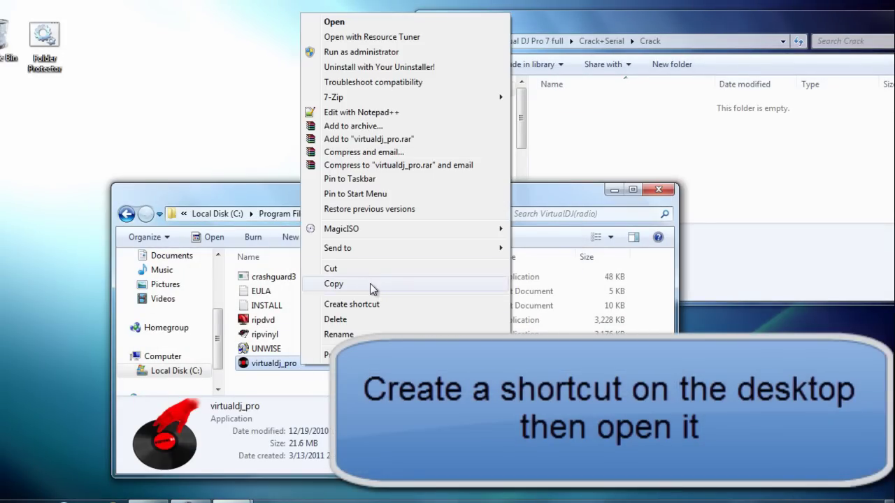
left_click(371, 305)
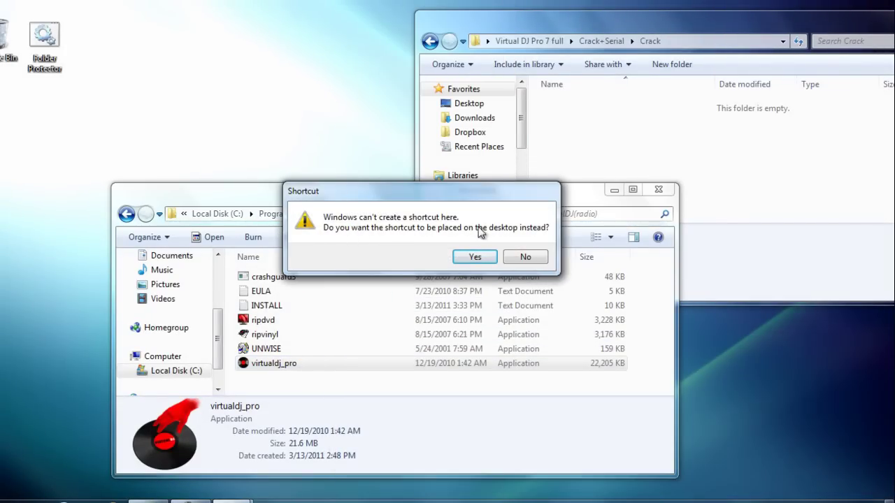
left_click(475, 258)
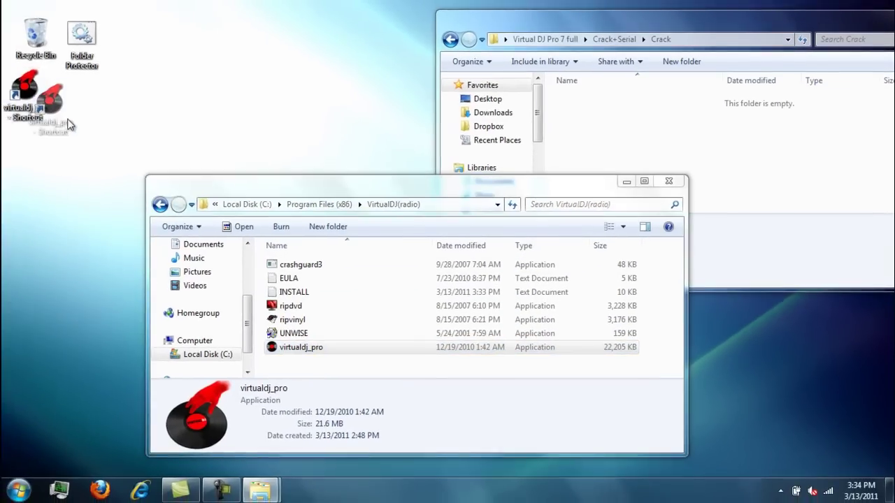
left_click_drag(70, 124, 71, 133)
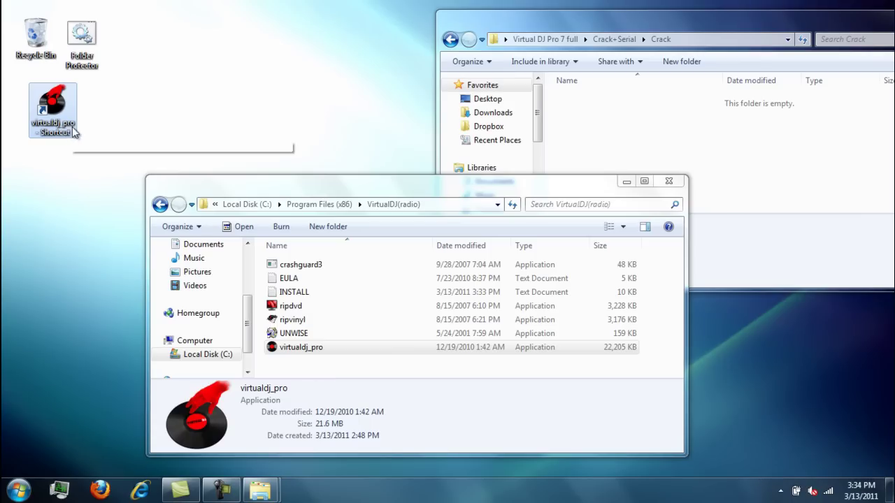
left_click(678, 184)
Open the Serial text file in the Crack+Serial folder, copy the serial number, and close the file
left_click_drag(664, 31, 608, 28)
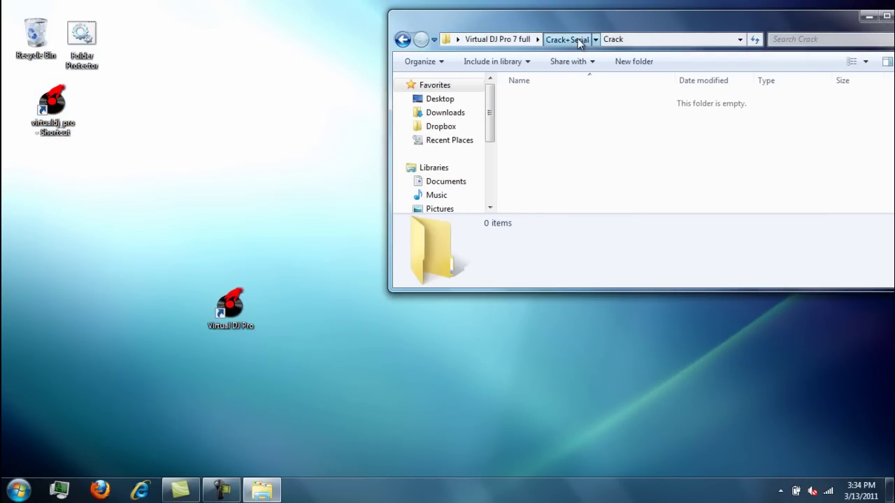
left_click(577, 42)
left_click(529, 116)
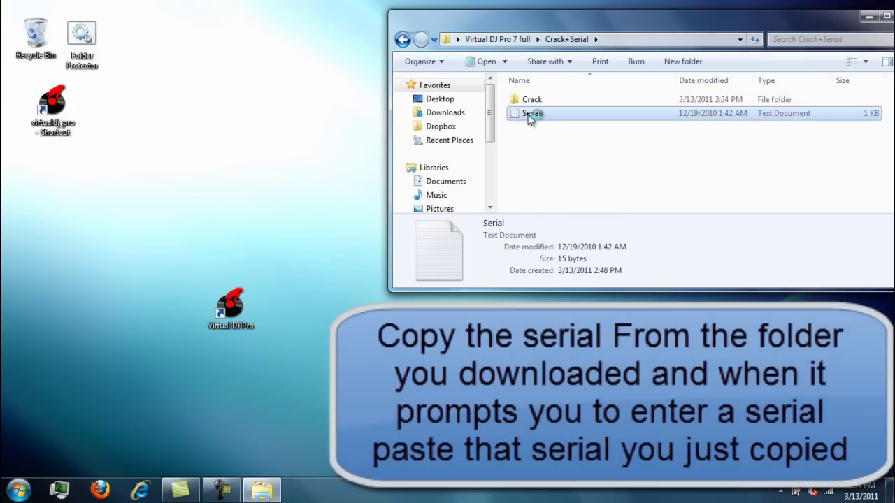
double_click(529, 116)
left_click_drag(74, 112, 17, 114)
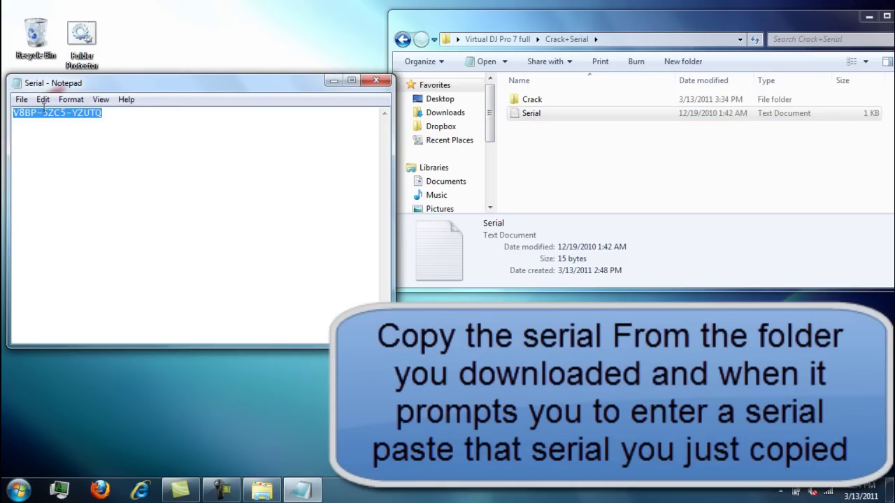
right_click(48, 112)
left_click(79, 154)
left_click(381, 80)
Launch virtualdj_pro from its desktop shortcut, enter the copied serial number to activate it, and take its window out of maximized view
double_click(66, 106)
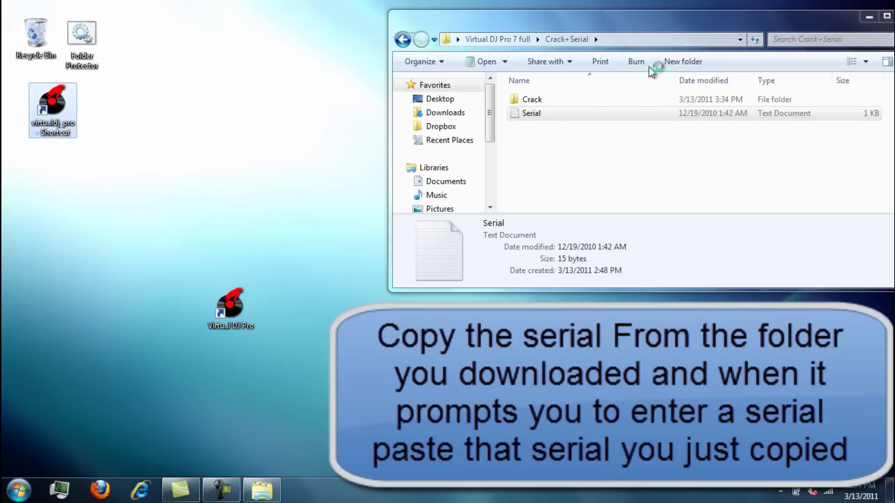
left_click_drag(830, 10, 763, 21)
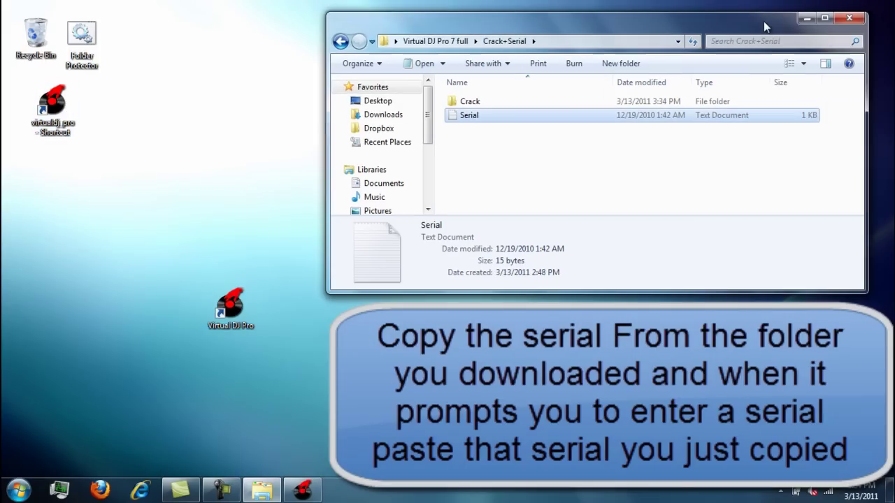
left_click(808, 20)
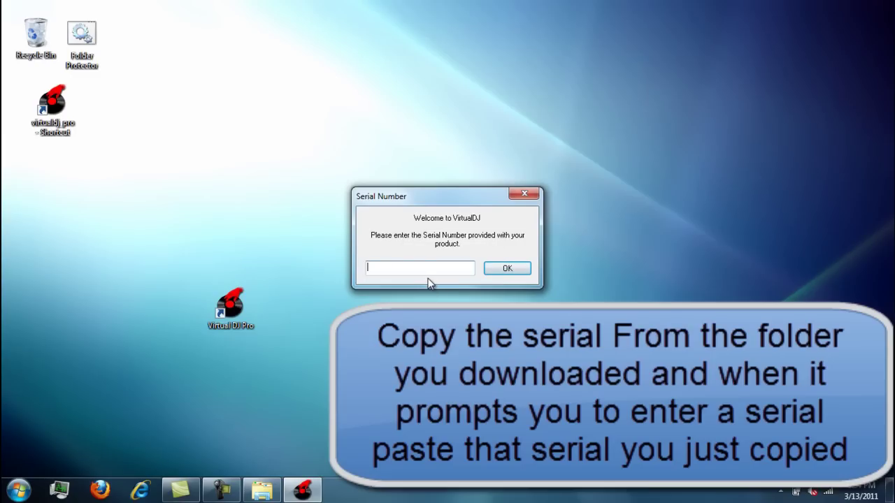
key("ctrl+v")
left_click(260, 494)
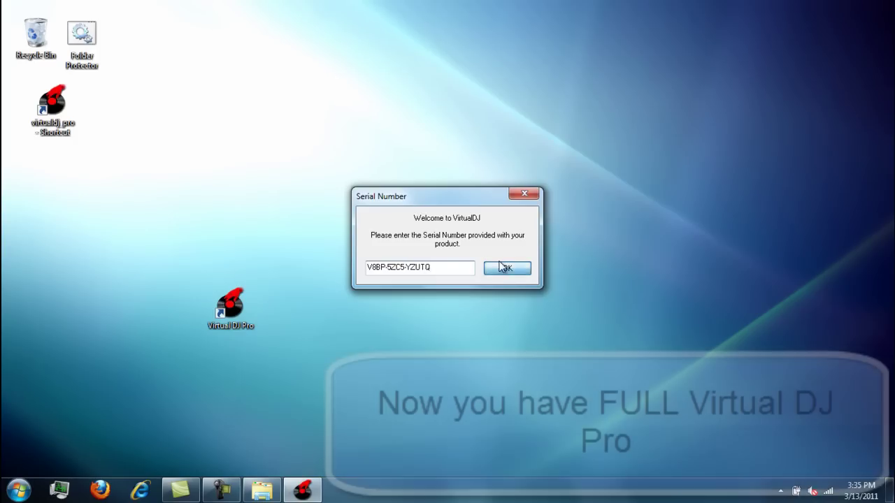
left_click(504, 268)
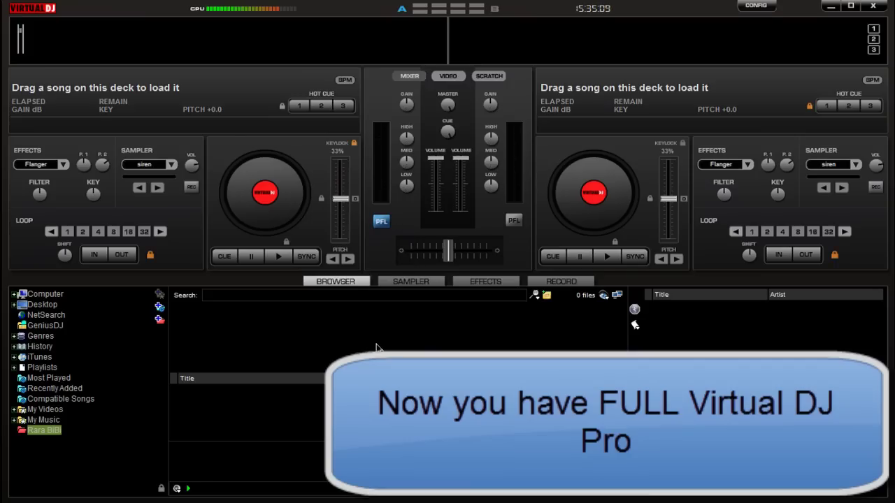
left_click(851, 5)
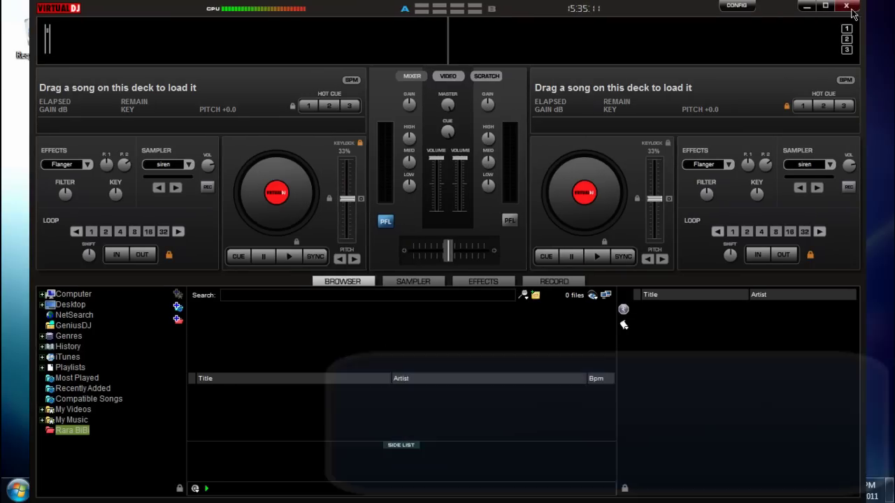
mouse_move(690, 11)
left_mouse_down()
mouse_move(794, 5)
mouse_move(777, 14)
mouse_move(787, 11)
mouse_move(700, 16)
left_mouse_up()
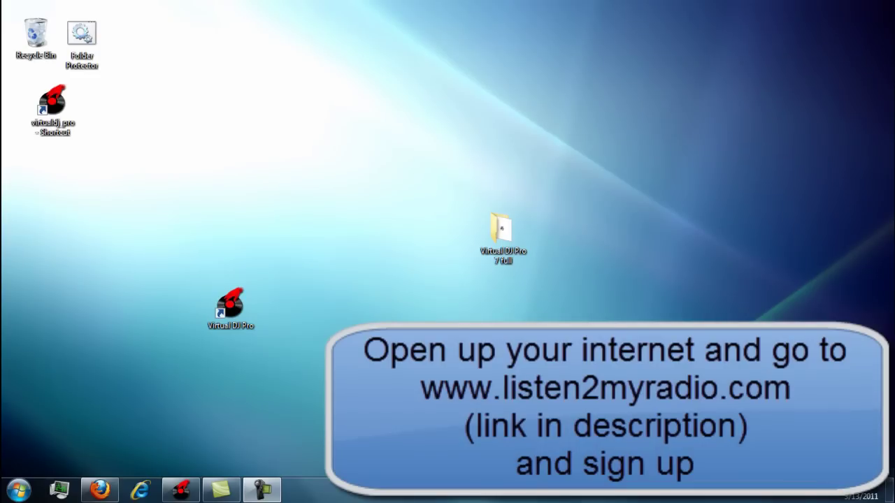
Switch to Firefox with listen2myradio.com loaded and open the site's Sign up page
left_click(100, 489)
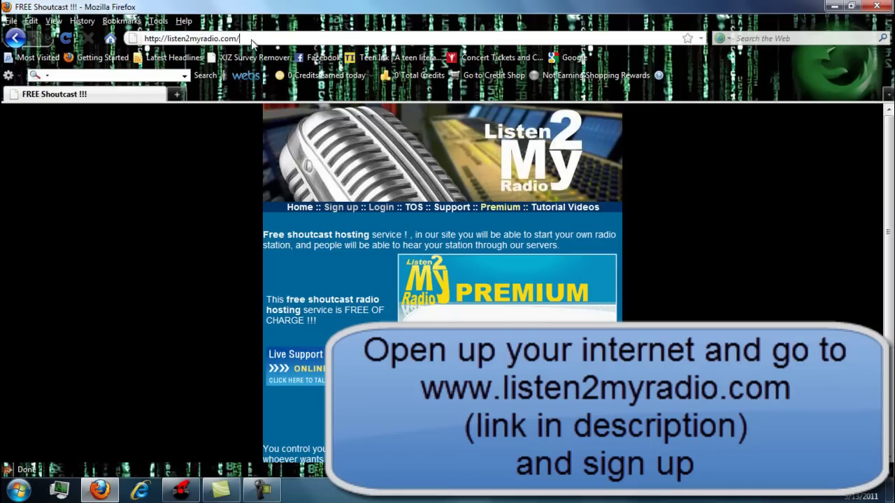
left_click_drag(240, 39, 189, 44)
left_click(188, 138)
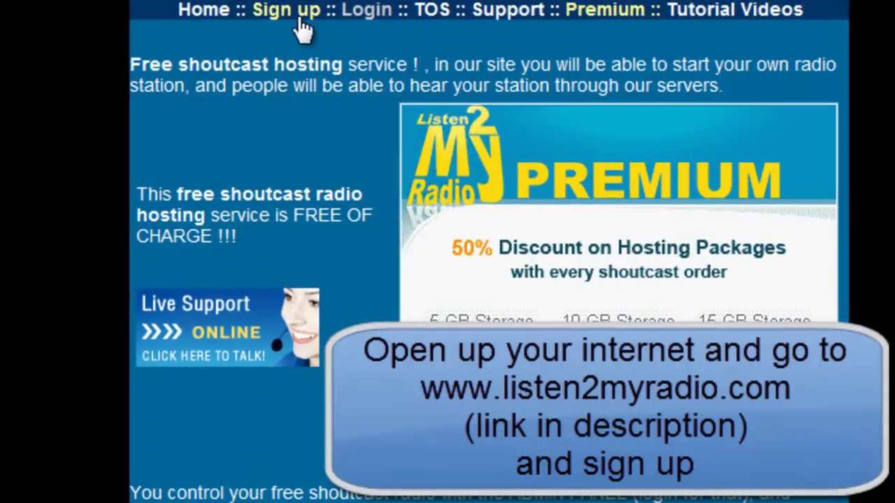
left_click(318, 86)
Enter the account username on the sign-up form and fill in the password in both password fields
left_click(408, 90)
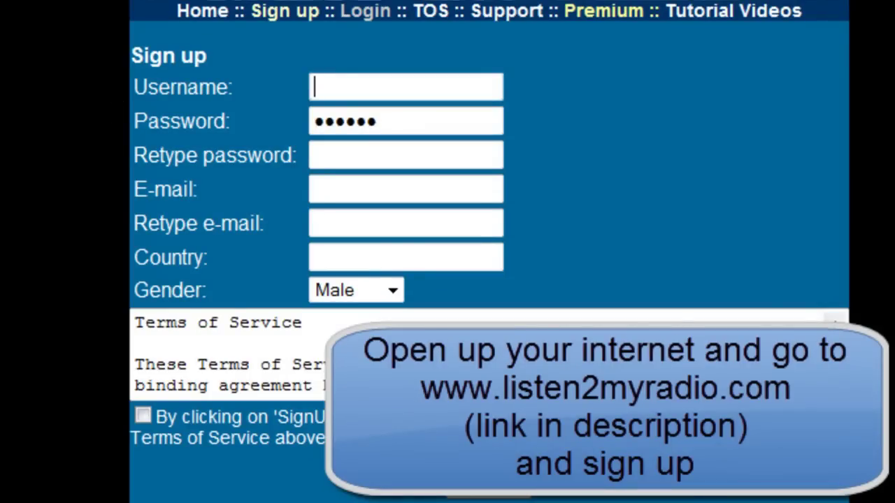
type("Techkitv")
key("Tab")
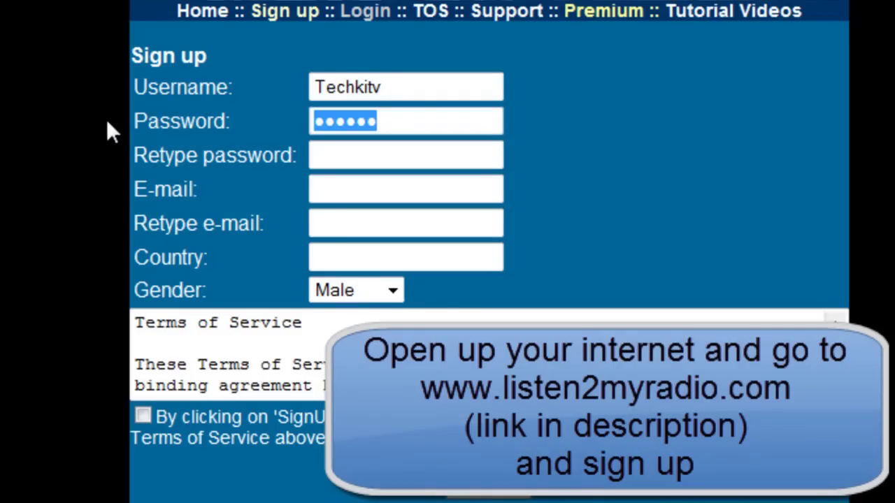
type("*******")
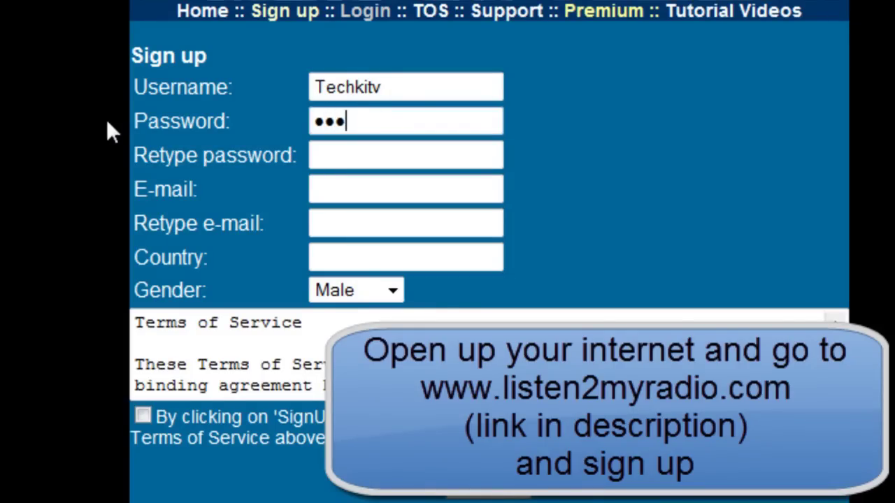
type("*")
left_click(429, 147)
type("********")
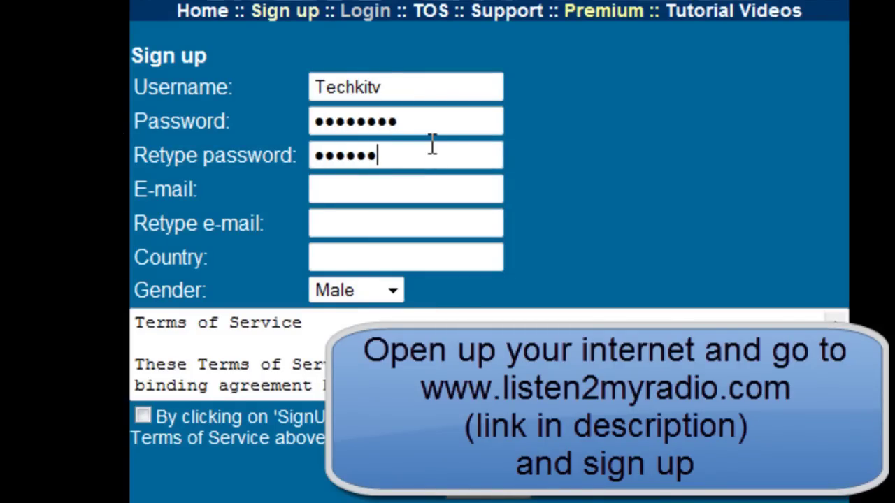
Fill in the E-mail and Retype e-mail fields with the same placeholder e-mail address
left_click(420, 184)
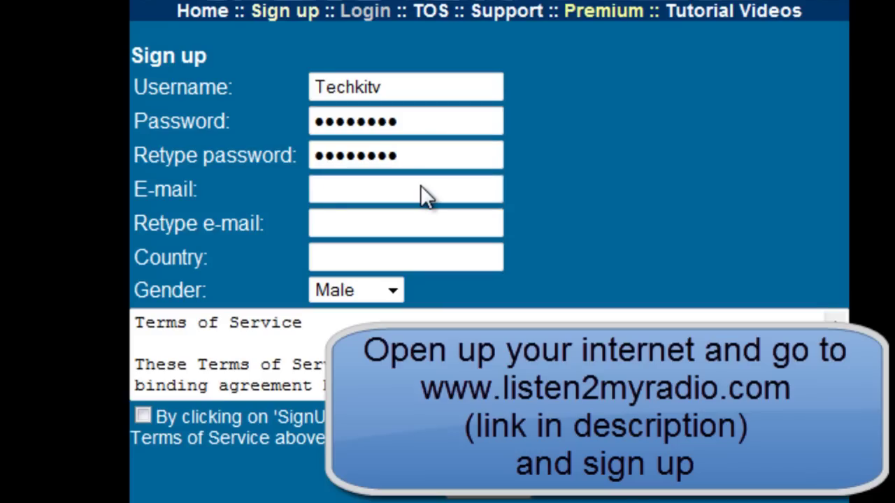
type("t")
key("BackSpace")
type("put email here")
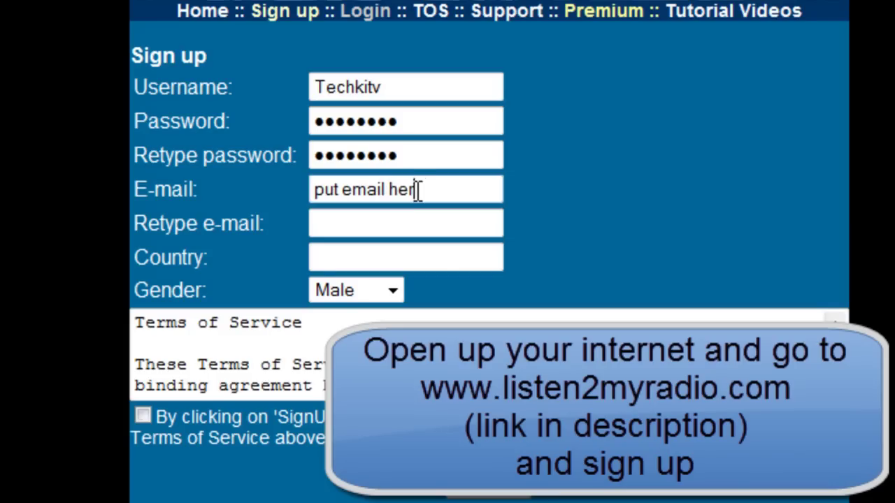
left_click(392, 215)
type("put email here@provider.")
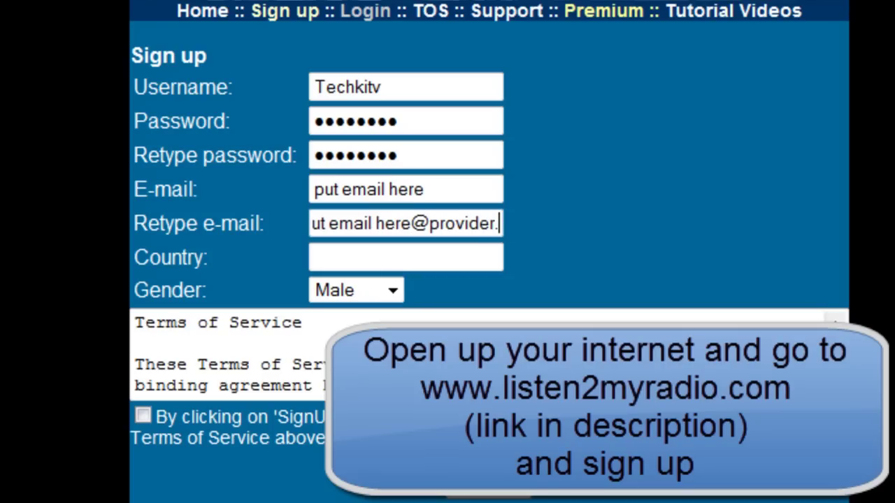
type("com")
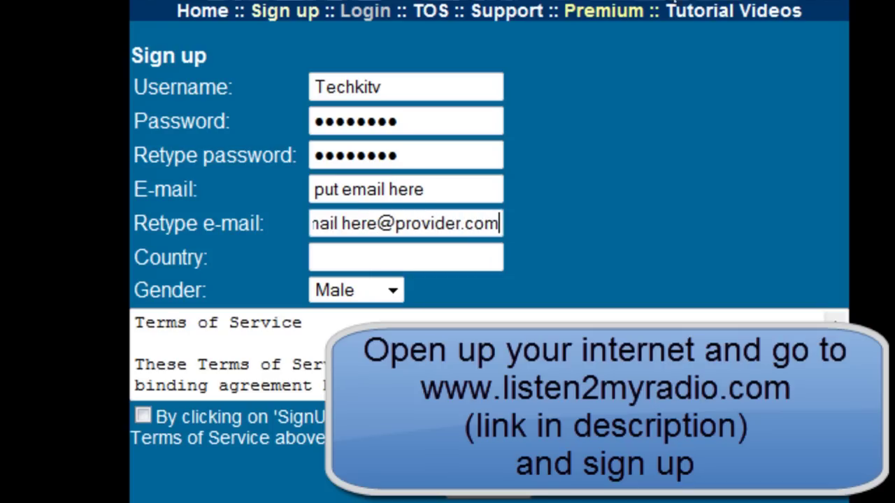
left_click(453, 193)
type("@")
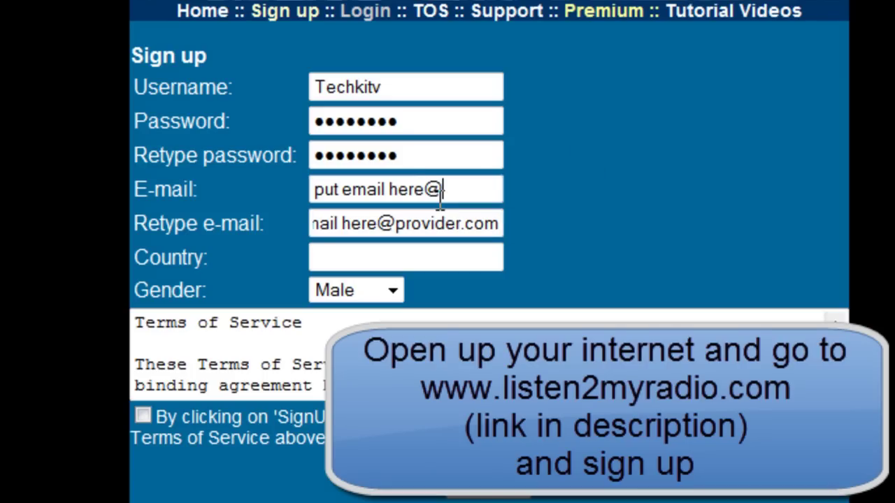
type("provi")
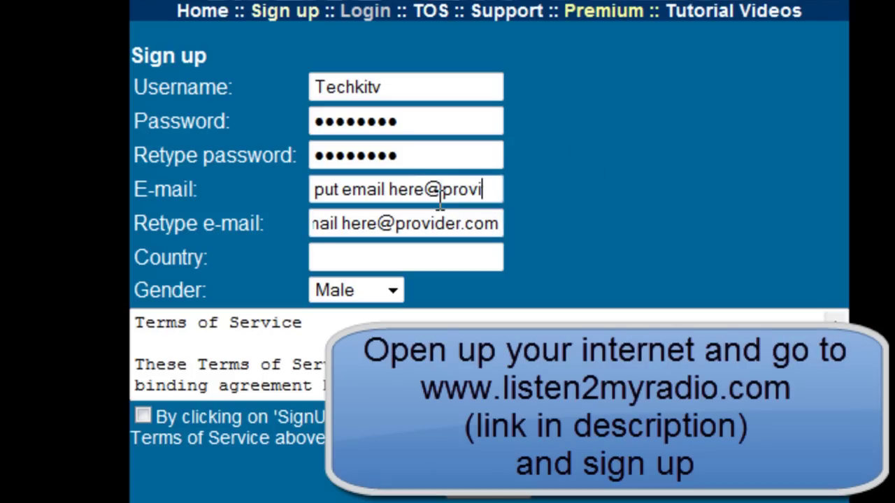
type("der.com")
Replace the spaces in the E-mail field's placeholder address with periods
key("Left")
key("Left")
key("Left")
key("Left")
key("Left")
key("Left")
key("Left")
key("Left")
key("Left")
key("Left")
key("Left")
key("Left")
key("Left")
key("Left")
key("Left")
key("Left")
key("Left")
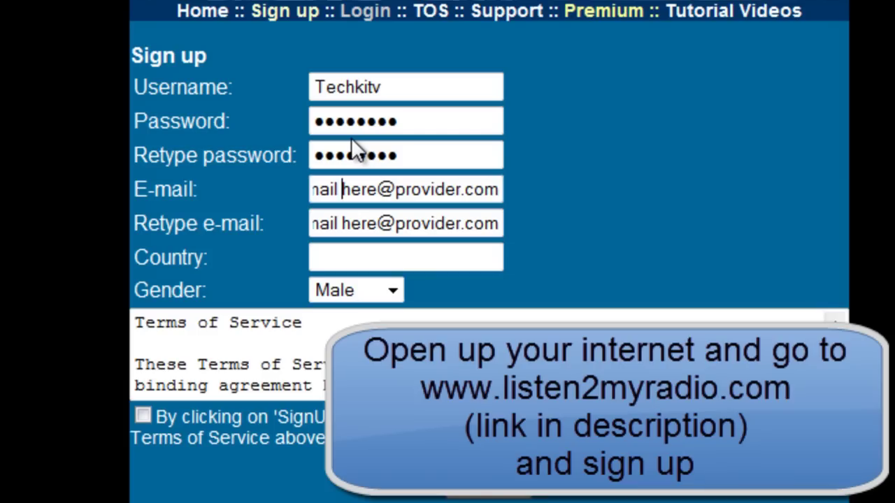
key("BackSpace")
type(".")
key("Left")
key("Left")
key("Left")
key("Left")
key("Left")
key("Left")
key("Left")
key("Left")
key("Left")
key("Left")
key("Right")
key("Right")
key("Right")
key("Right")
key("BackSpace")
type(".")
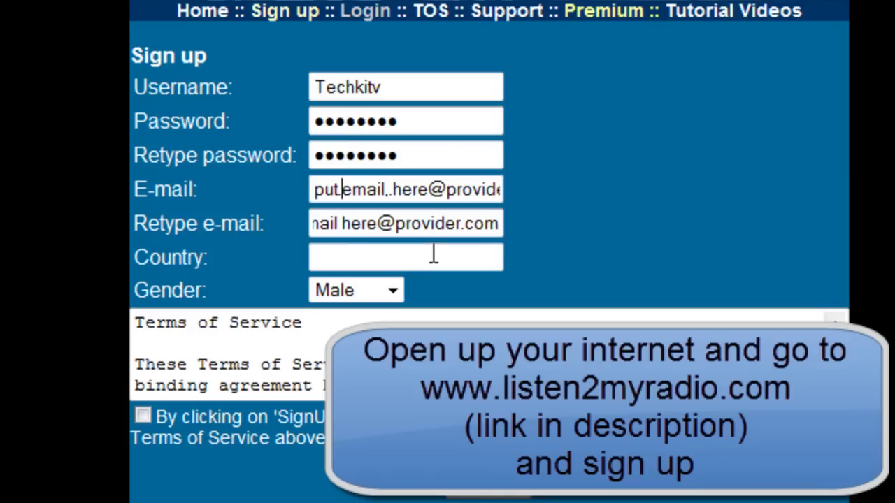
Replace the spaces in the Retype e-mail field's placeholder address with periods
left_click(343, 225)
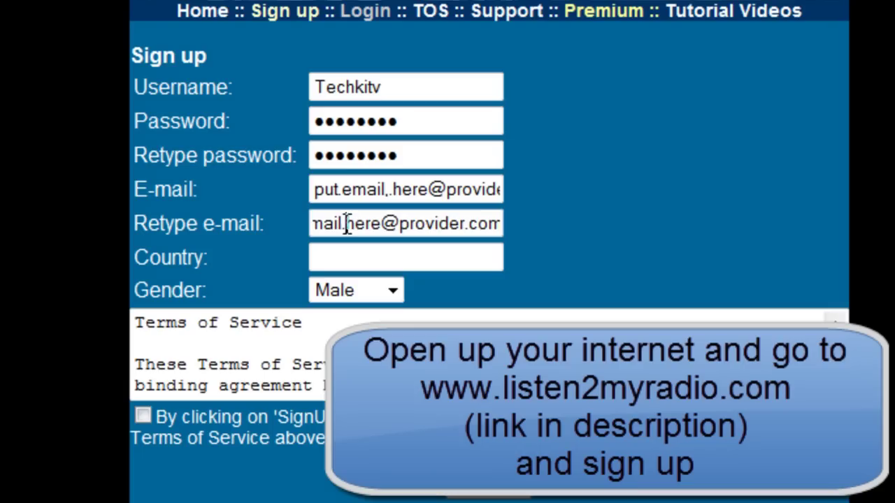
key("shift+Home")
left_click(344, 223)
key("BackSpace")
type(".")
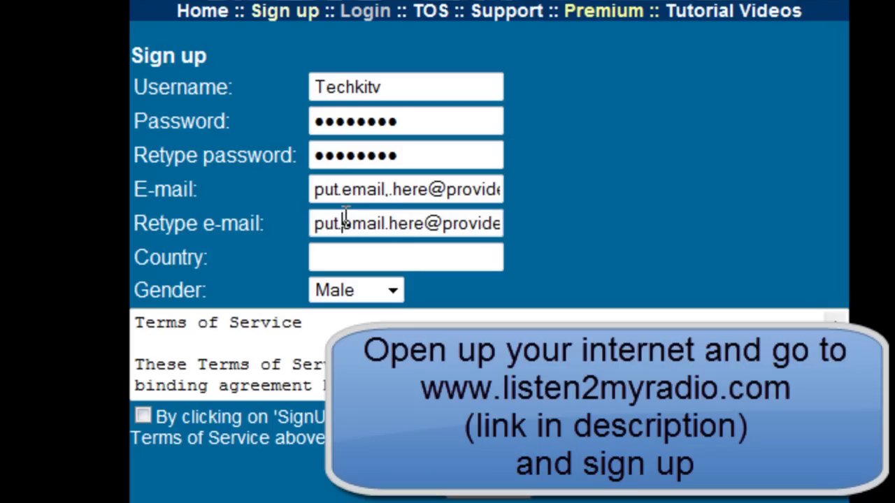
Enter Put-Country-Here as the country, accept the Terms of Service, and submit the sign-up form
left_click(374, 258)
type("Put-Country-Here")
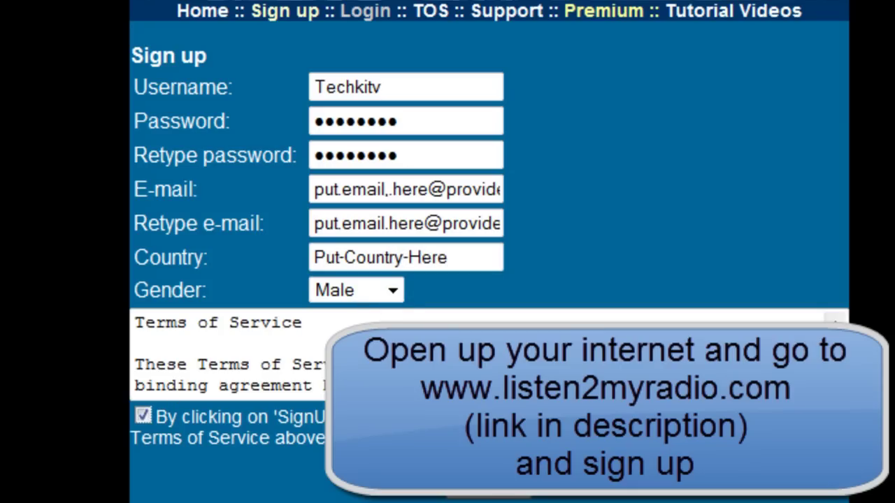
scroll(505, 498, "up", 1)
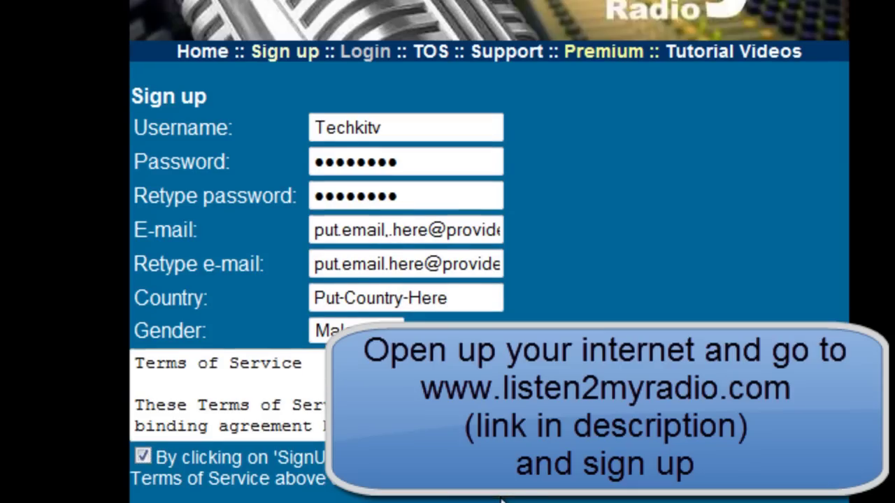
left_click(500, 499)
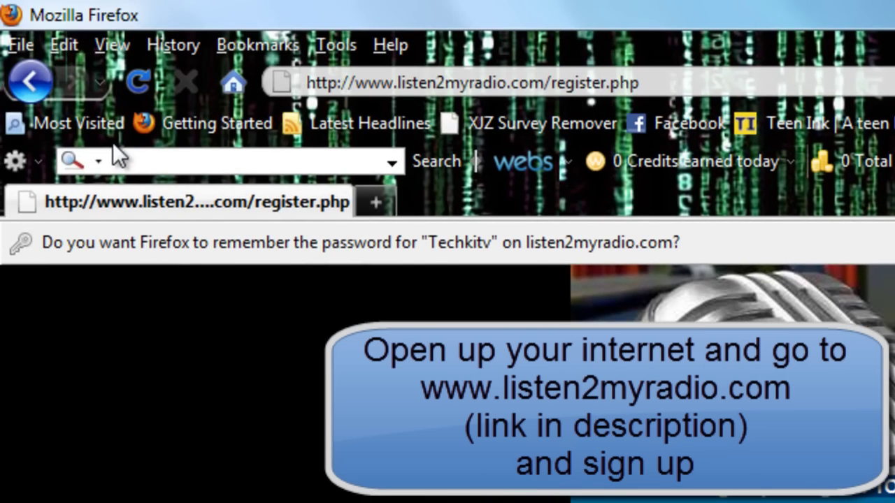
Leave the registration page, open the Login page, and enter the existing account's control panel, resending the form data when asked
left_click(35, 74)
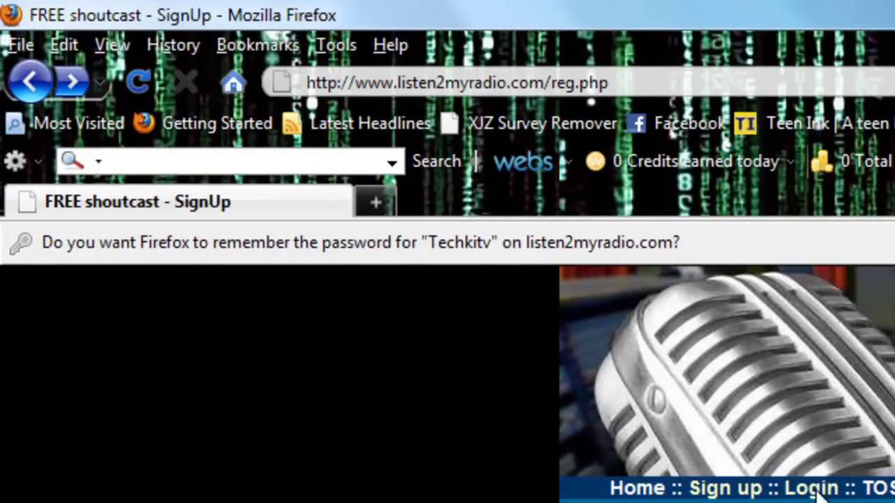
left_click(21, 44)
left_click(23, 40)
left_click(26, 111)
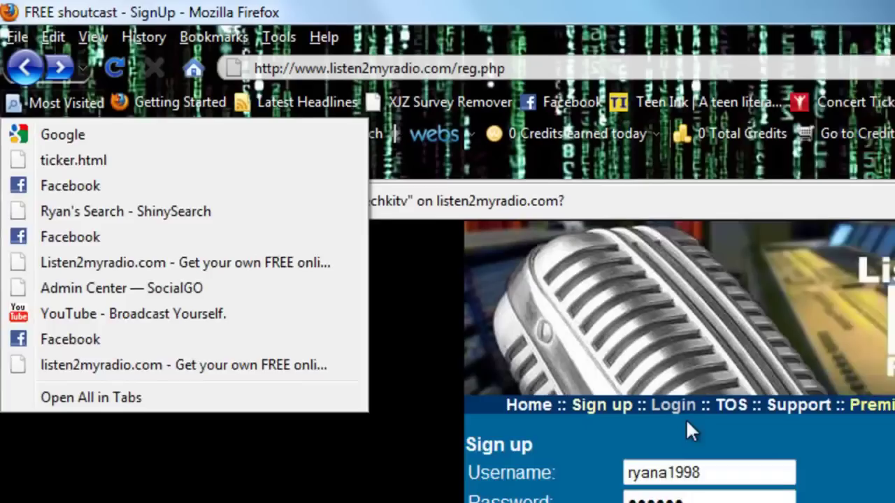
left_click(811, 487)
left_click(387, 231)
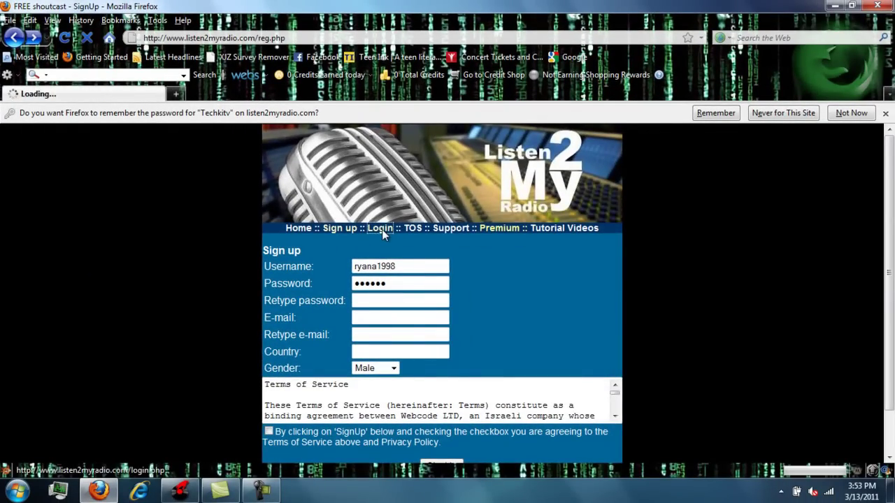
left_click(467, 298)
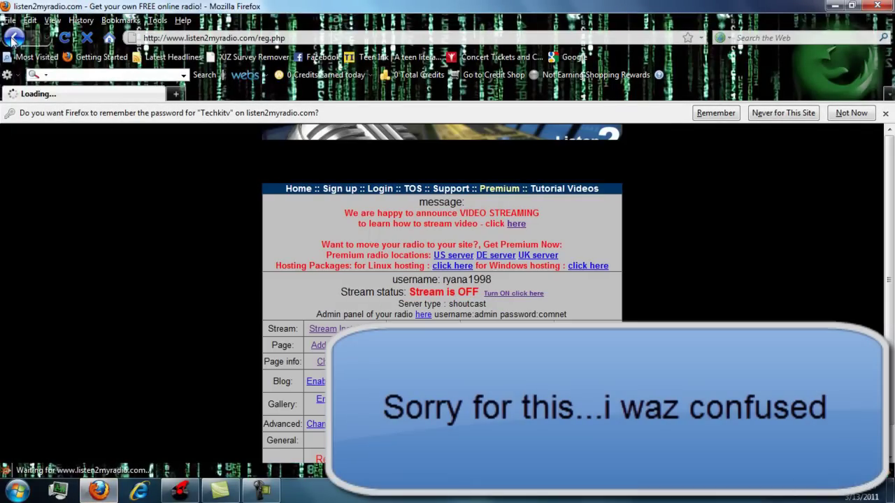
left_click(15, 37)
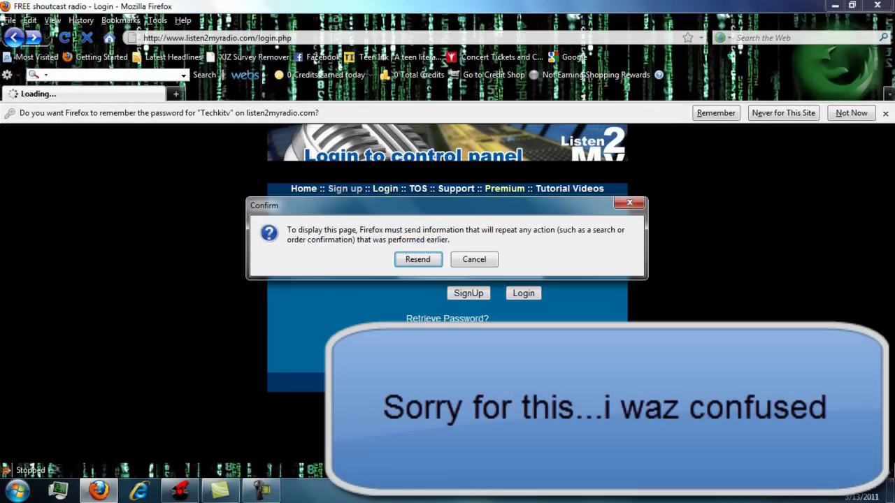
left_click(419, 260)
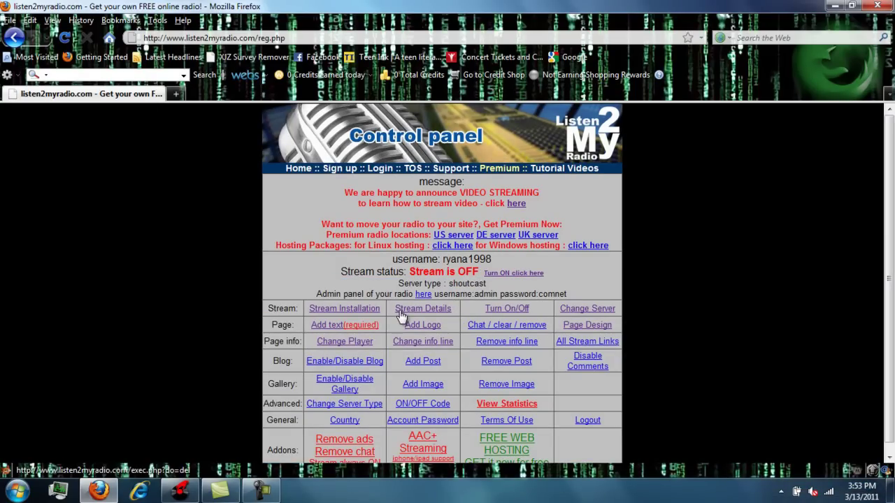
Switch to Virtual DJ and configure broadcasting with the MPEG (Shoutcast/Icecast2) format and the Broadcast to a radio server option
left_click(184, 493)
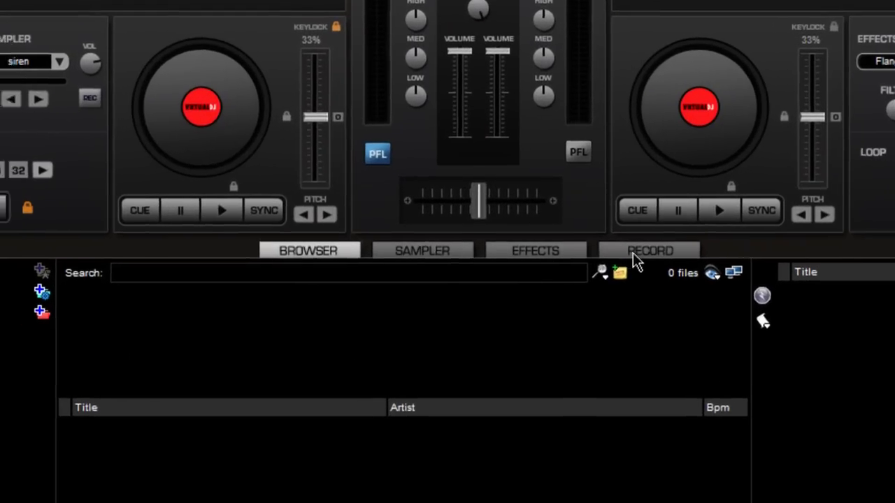
left_click(618, 260)
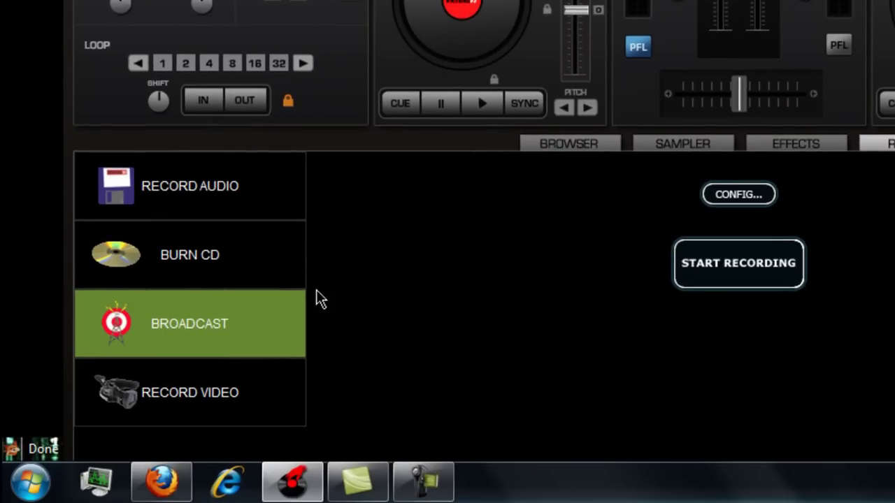
left_click(715, 199)
left_click(261, 222)
left_click(244, 108)
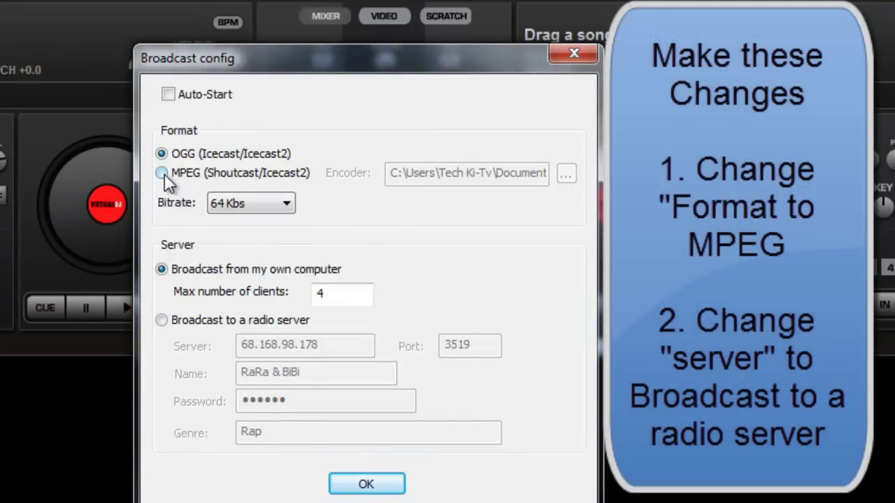
left_click(268, 174)
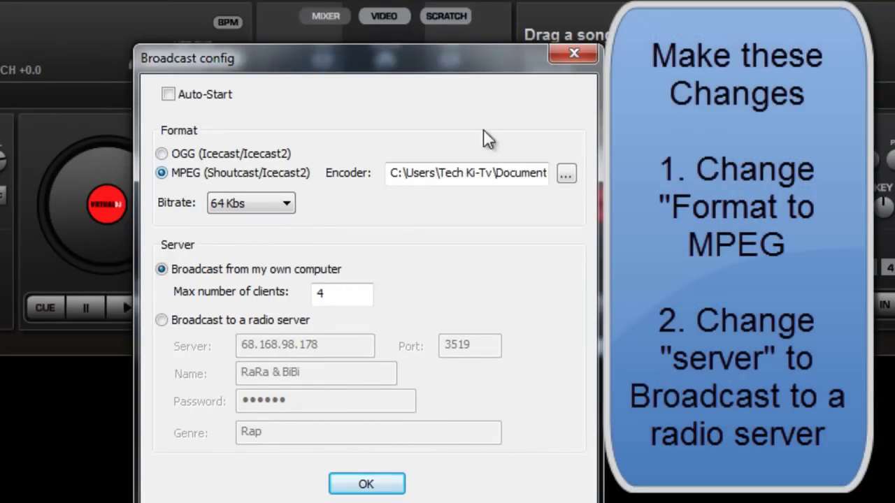
left_click(175, 320)
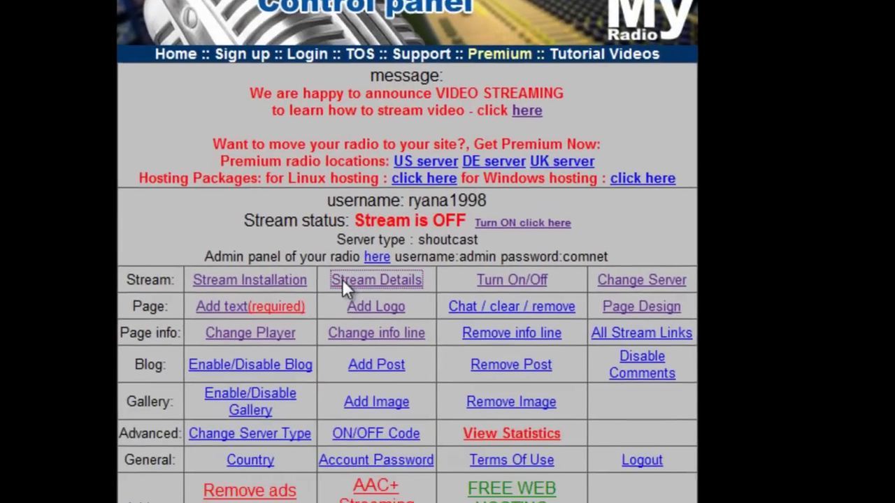
Copy the IP address 68.168.98.178 from listen2myradio's stream details and replace the broadcast server address with it
left_click(329, 392)
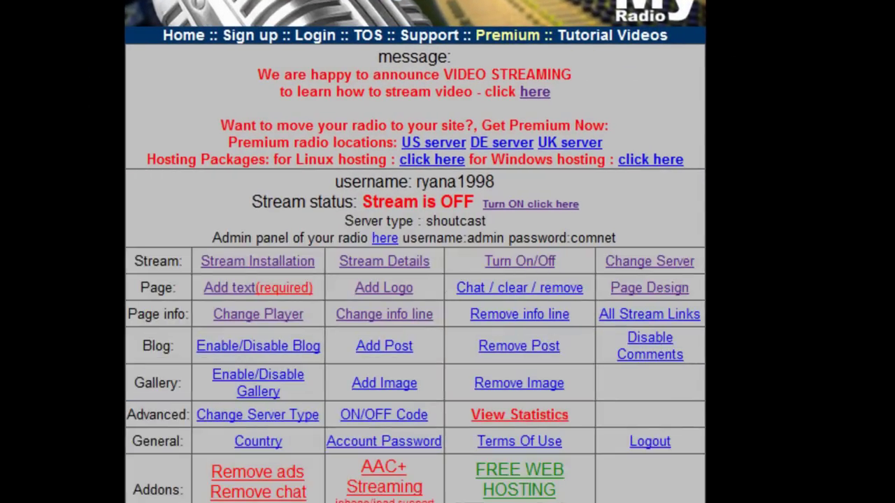
scroll(415, 252, "down", 5)
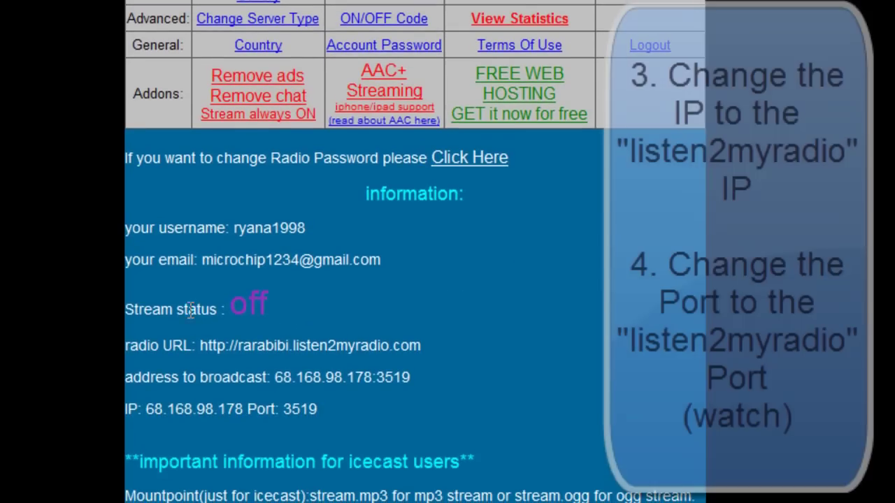
left_click_drag(239, 408, 147, 411)
right_click(189, 412)
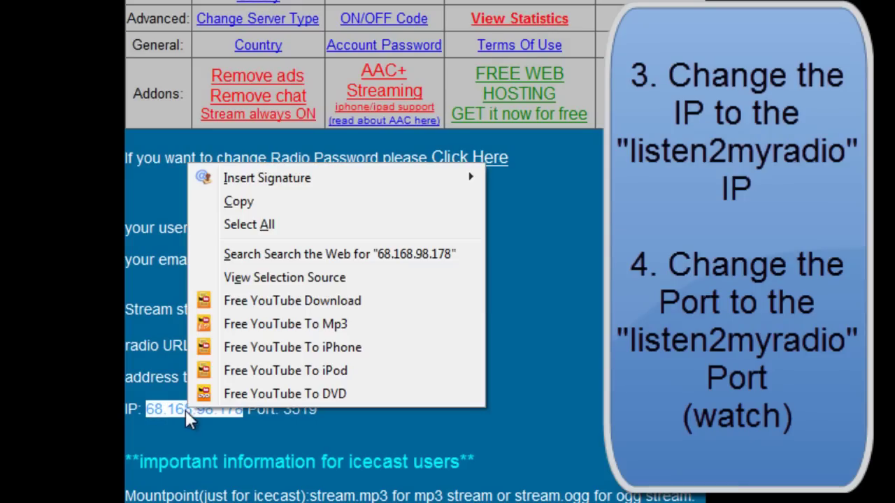
left_click(273, 198)
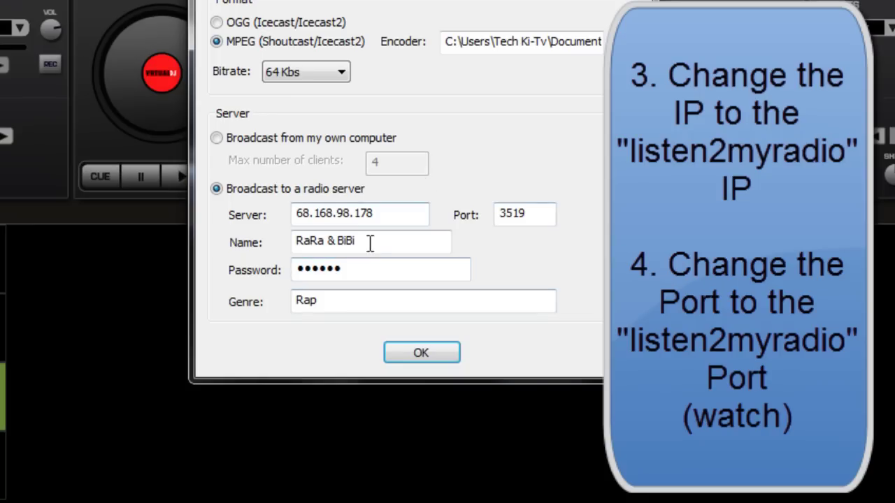
left_click_drag(377, 213, 189, 237)
key("BackSpace")
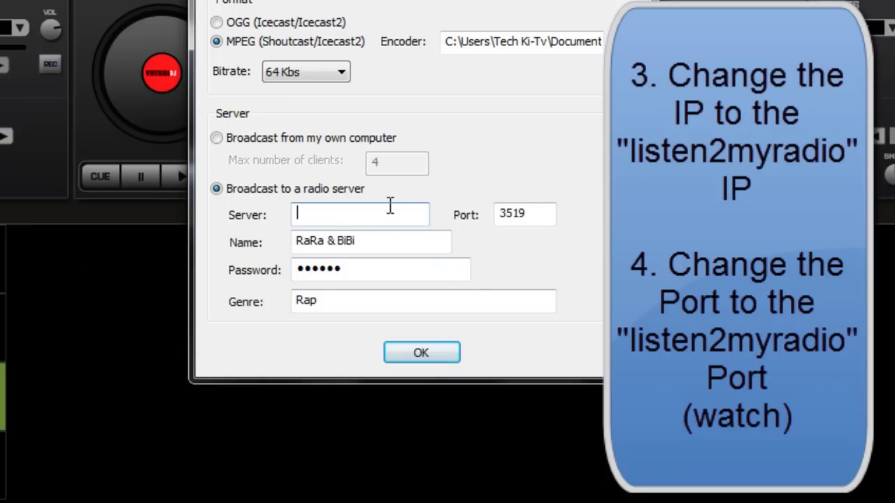
key("ctrl+v")
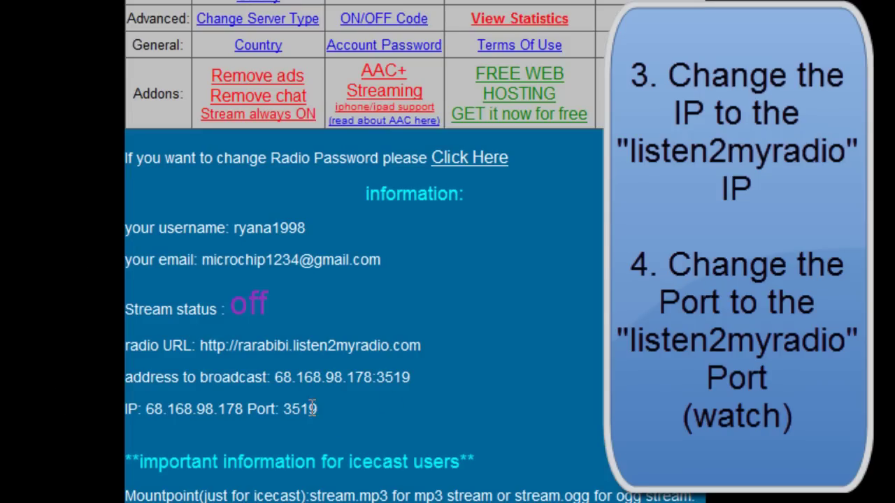
Copy port 3519 from the listen2myradio stream details and enter it as the broadcast port in Virtual DJ
left_click_drag(284, 408, 319, 409)
right_click(310, 410)
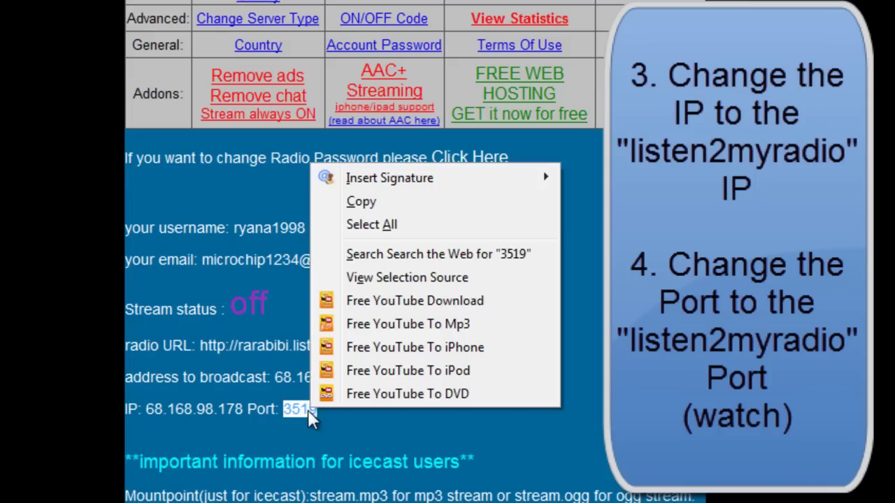
left_click(386, 195)
key("alt+Tab")
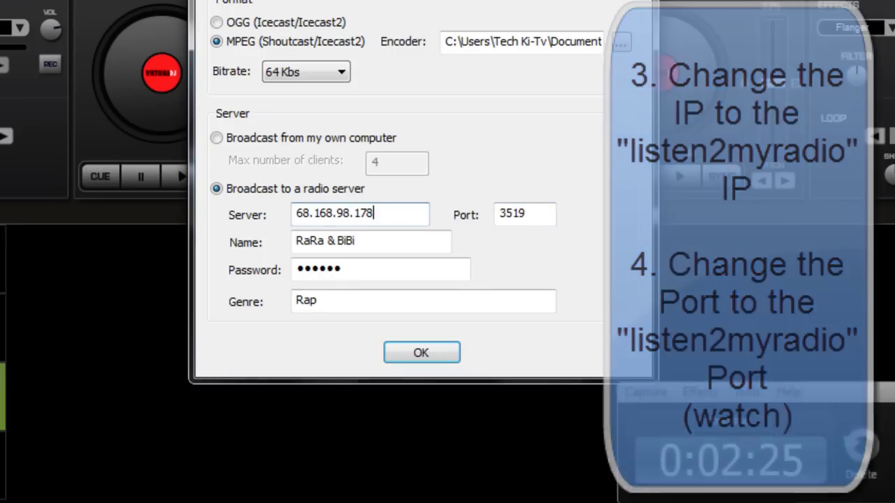
key("Tab")
left_click(336, 276)
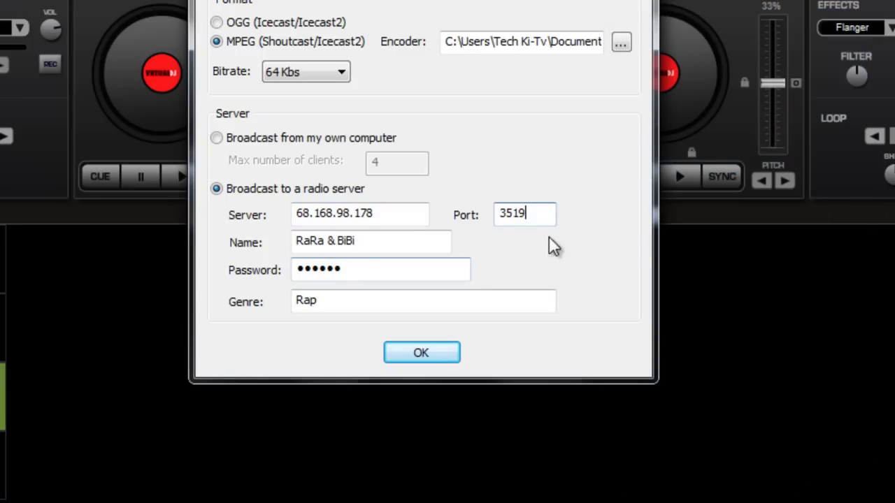
Set the broadcast name to "Put anything here :/" and the genre to "Put anything here and at Pass"
left_click_drag(368, 247, 213, 259)
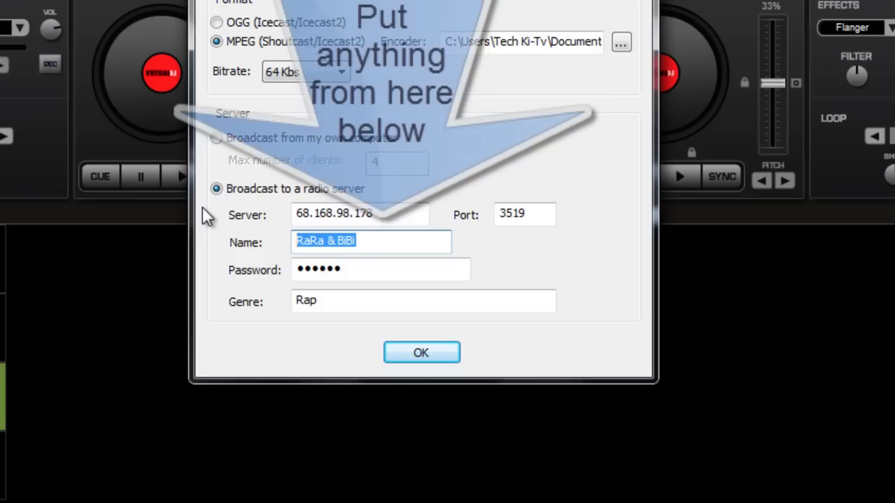
type("Put anyt")
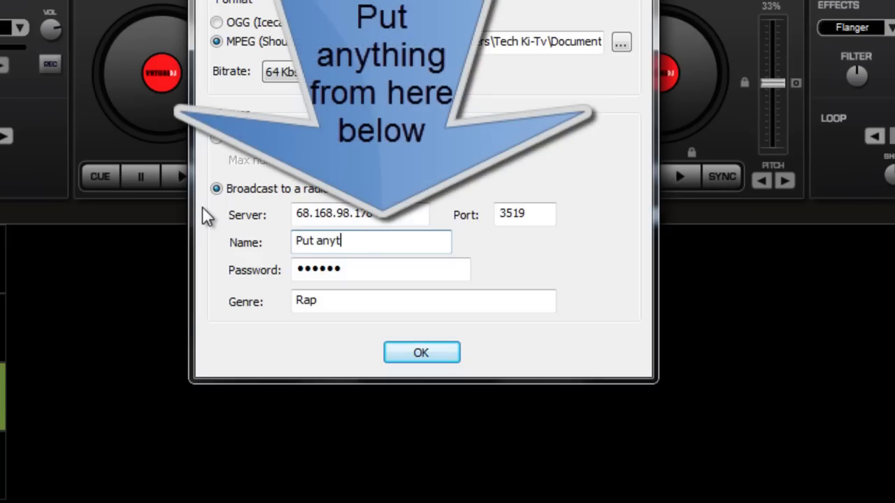
type("hing here :/")
key("Tab")
left_click(417, 264)
left_click_drag(346, 302, 265, 311)
type("Put anything here and")
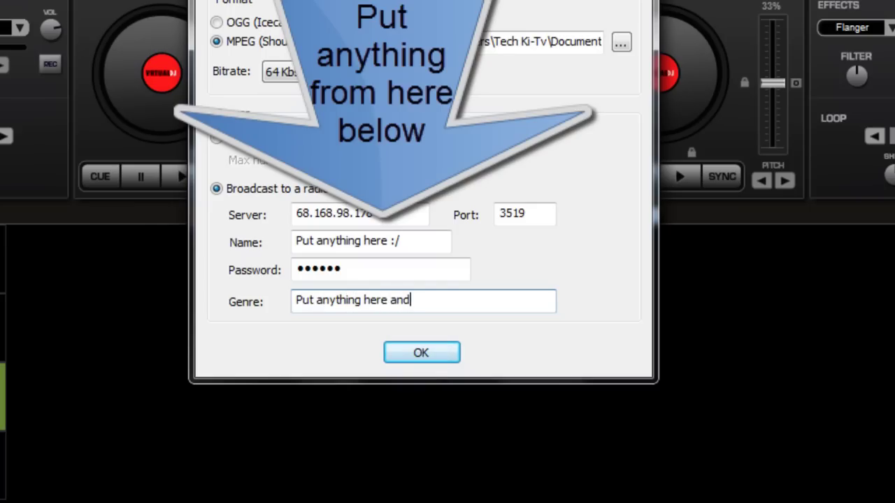
type(" at Pass")
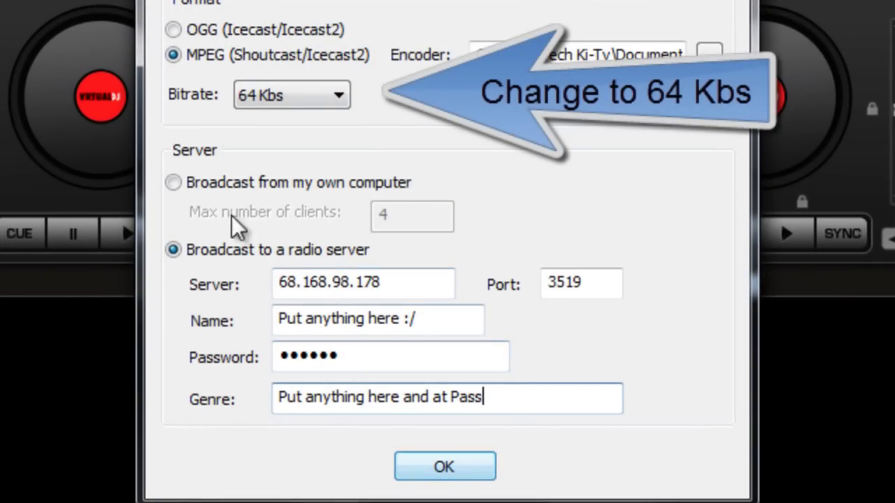
Set the broadcast bitrate to 64 Kbs and accept the broadcast configuration
left_click(251, 107)
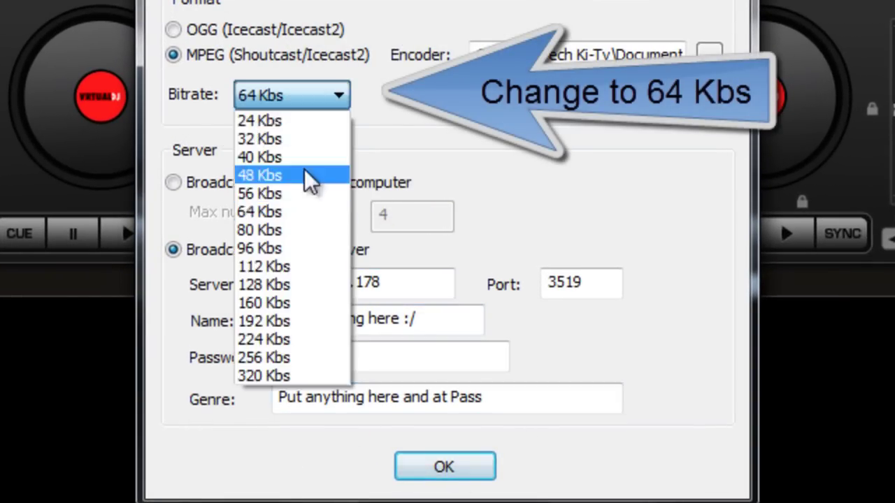
left_click(245, 211)
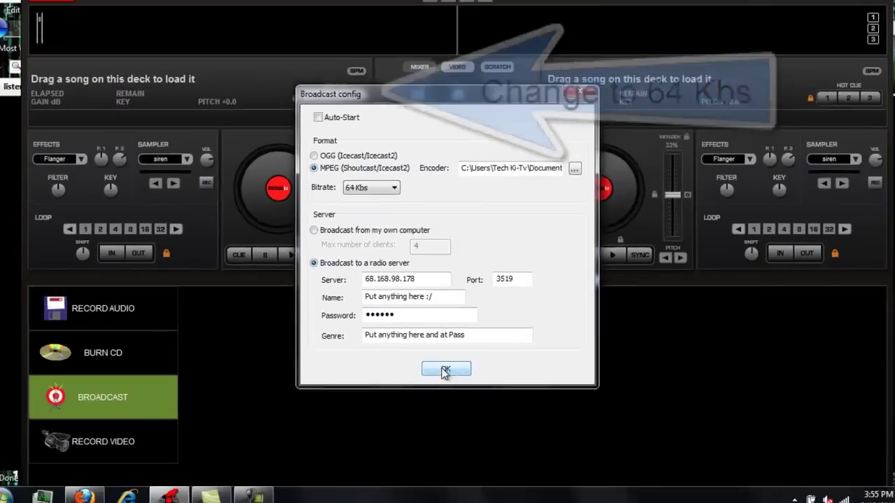
left_click(445, 372)
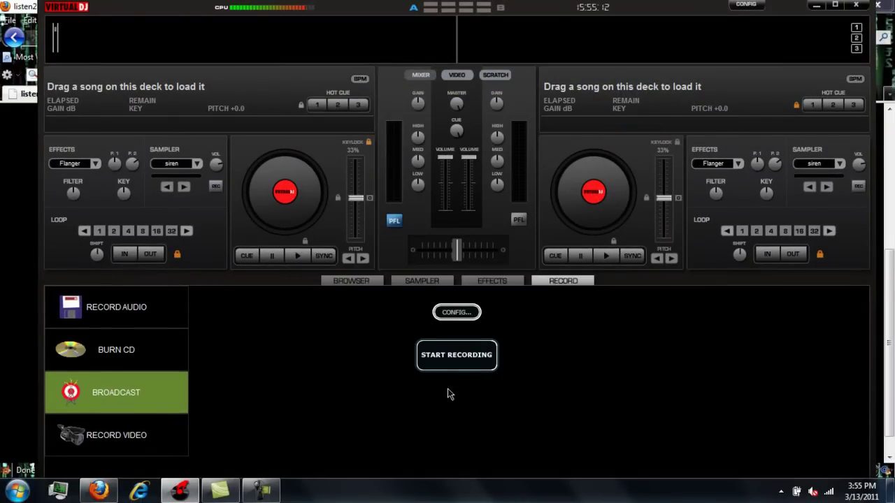
Return to the listen2myradio control panel in Firefox, turn the radio stream on, and check the stream status
left_click(36, 347)
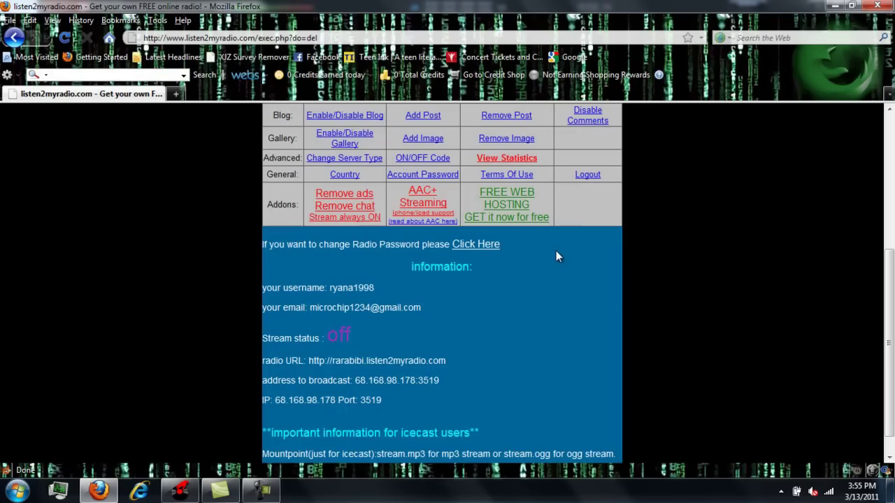
left_click_drag(890, 248, 890, 189)
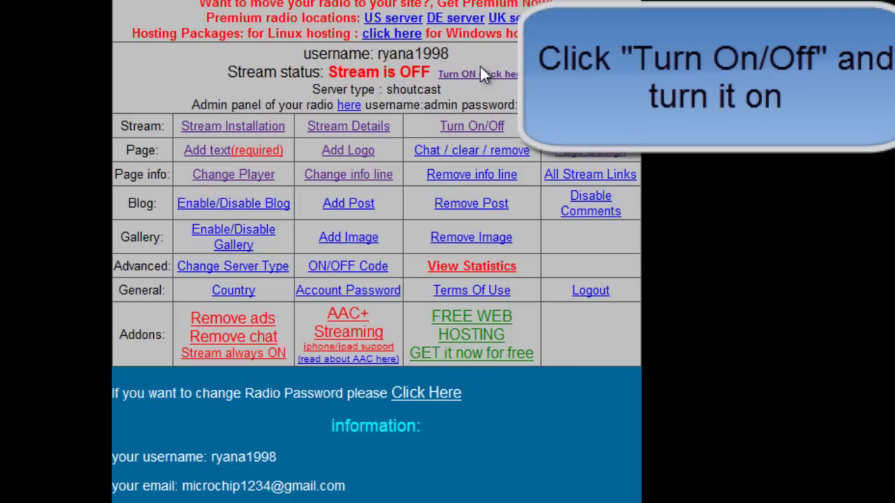
left_click_drag(381, 73, 449, 79)
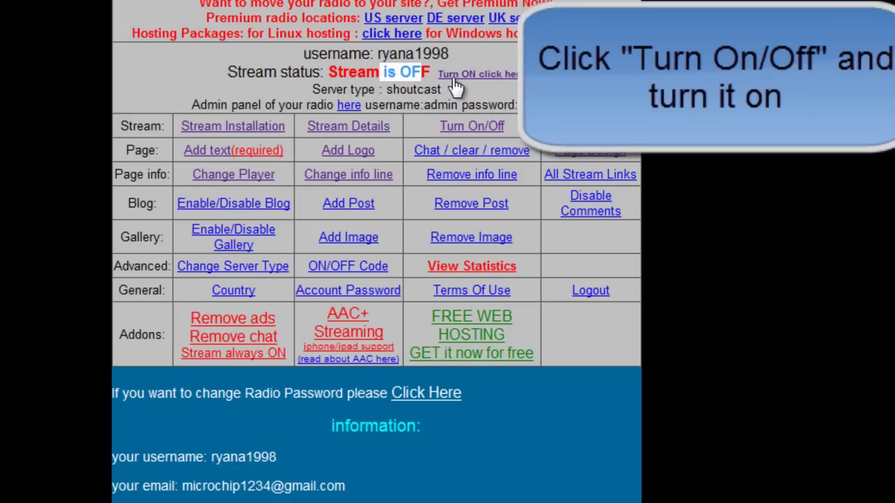
left_click(481, 124)
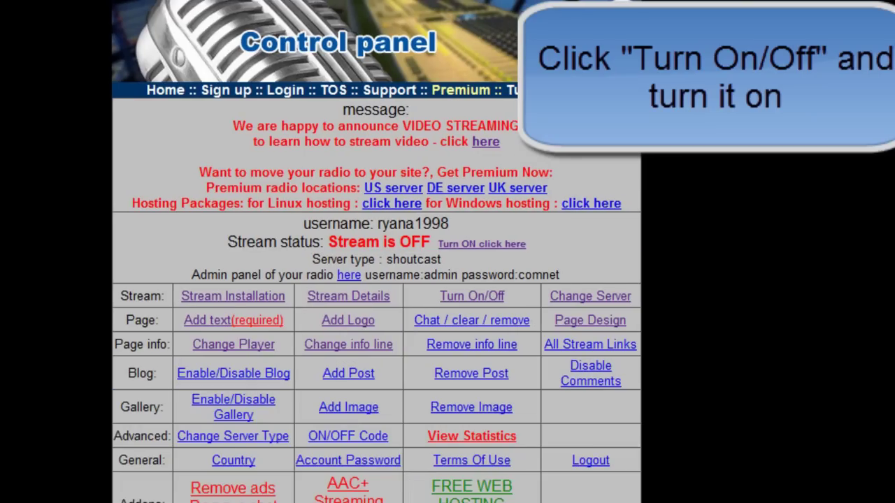
scroll(376, 280, "down", 3)
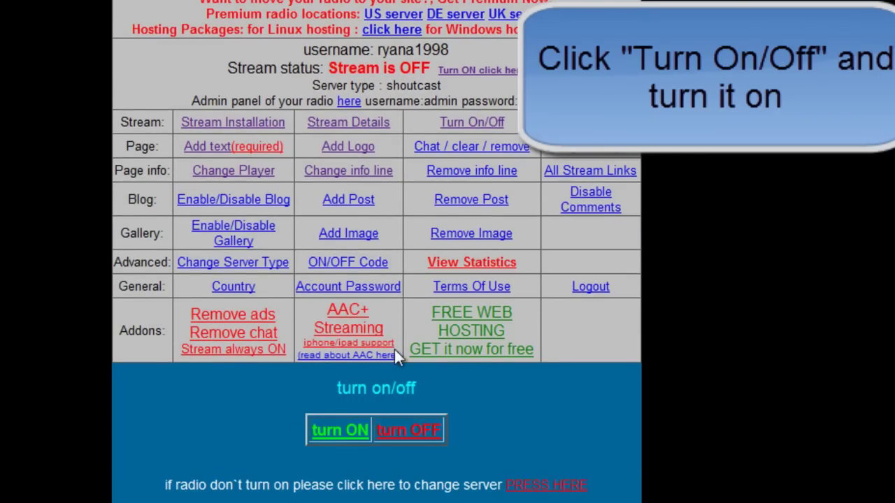
triple_click(355, 386)
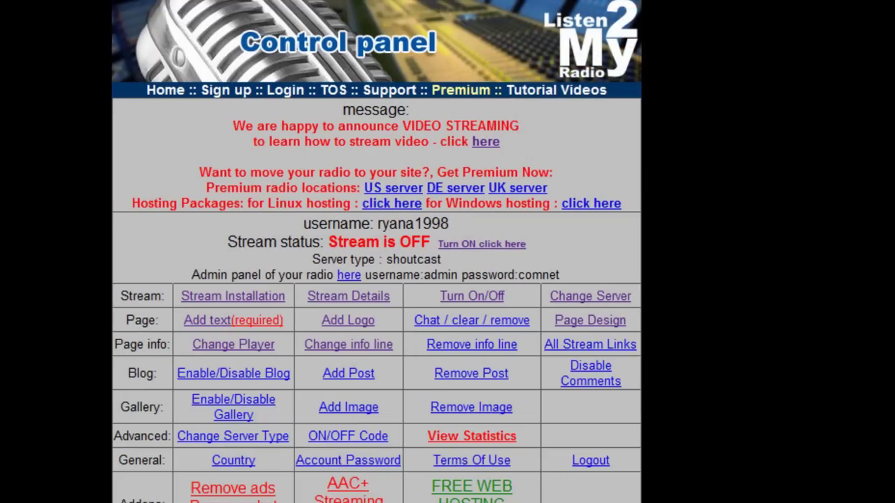
scroll(376, 279, "down", 2)
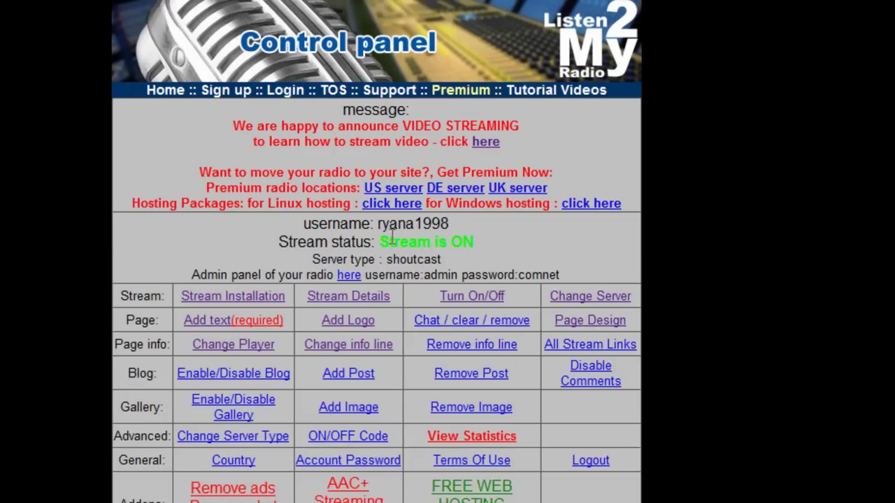
mouse_move(380, 242)
left_mouse_down()
mouse_move(475, 243)
mouse_move(322, 260)
mouse_move(386, 244)
left_mouse_up()
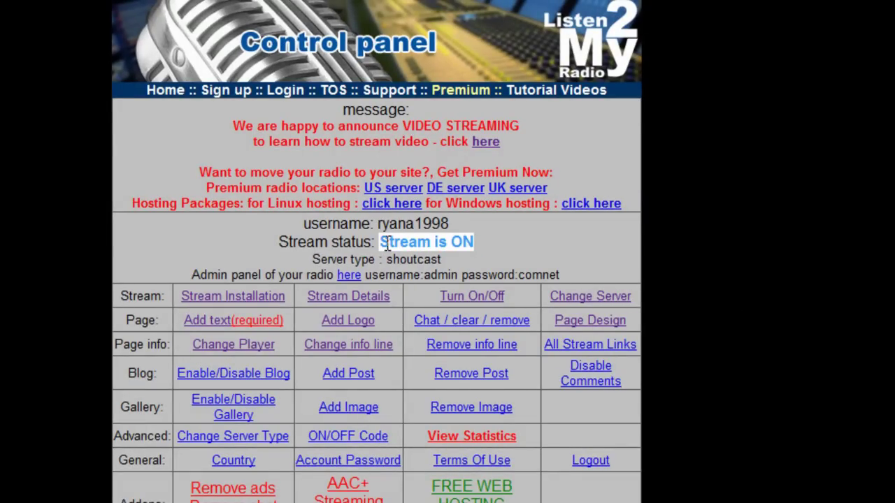
left_click(496, 246)
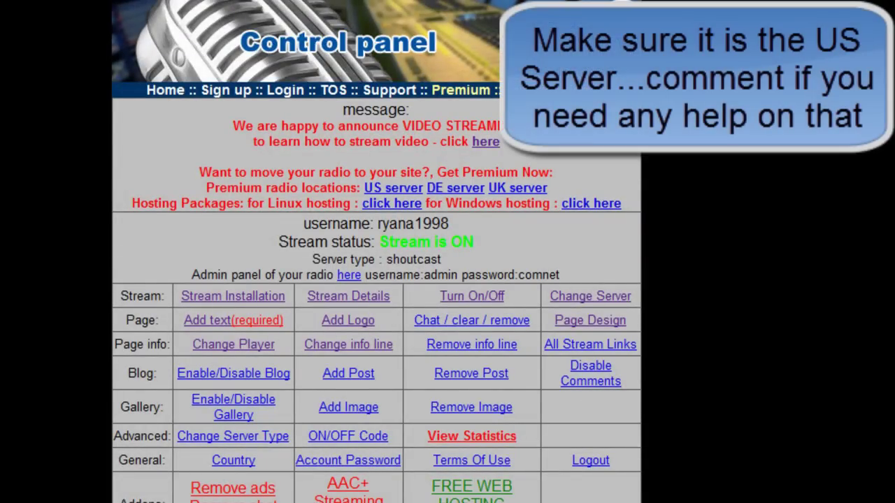
Switch to Virtual DJ, start and stop the radio broadcast, and close the program
key("alt+Tab")
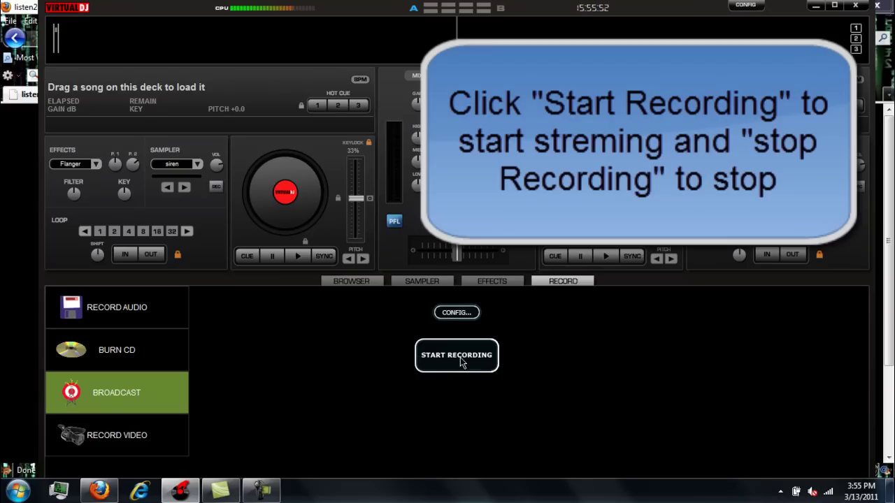
left_click(461, 361)
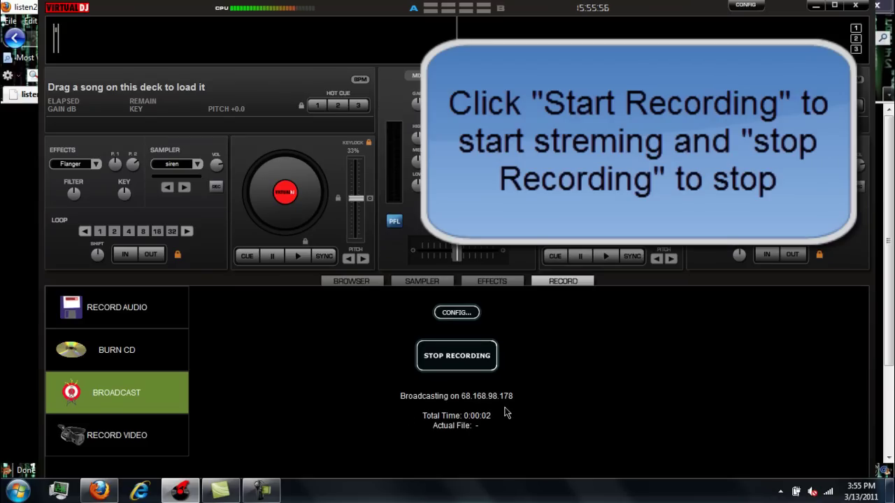
left_click(473, 357)
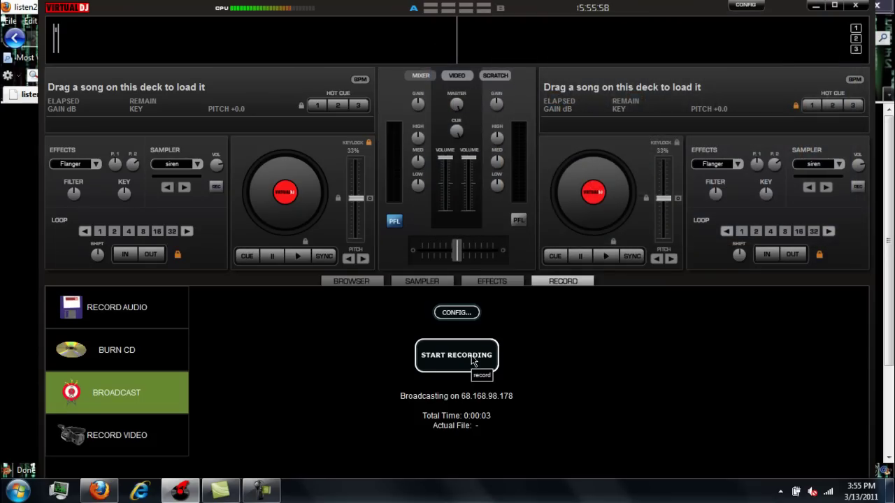
left_click(855, 6)
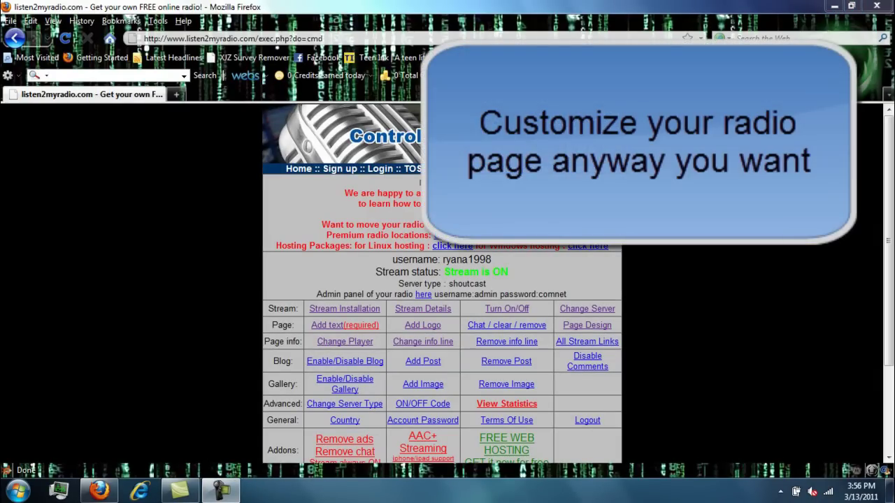
Open the stream details in the listen2myradio control panel and copy the radio URL
left_click(327, 38)
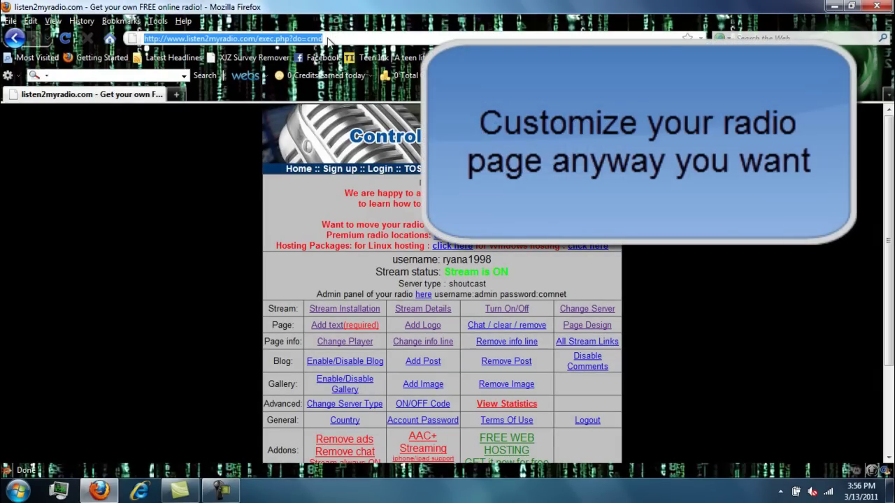
left_click(108, 340)
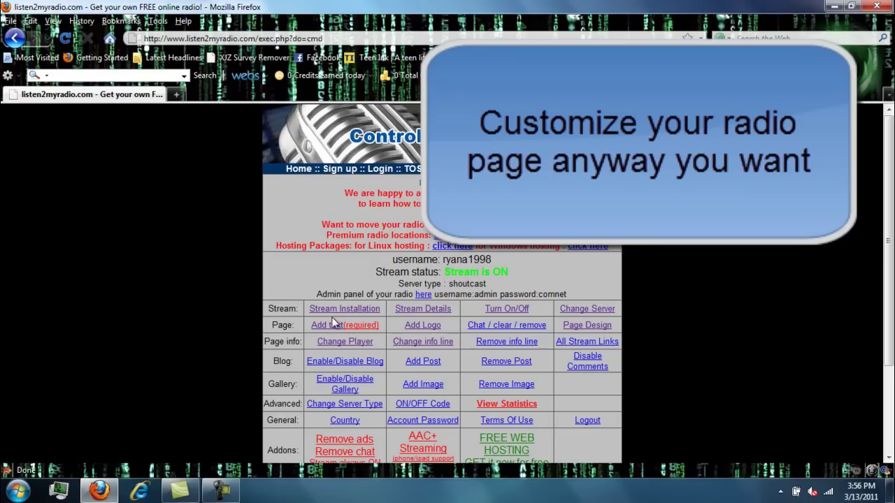
left_click(402, 309)
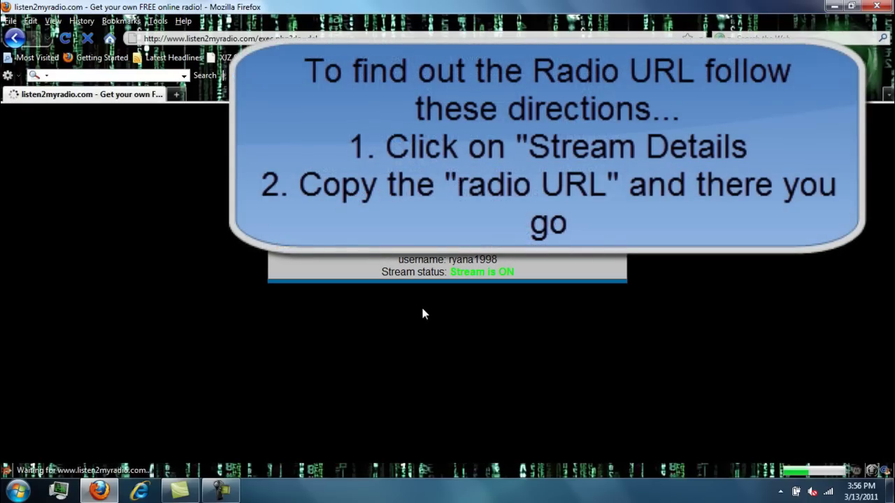
scroll(394, 325, "down", 5)
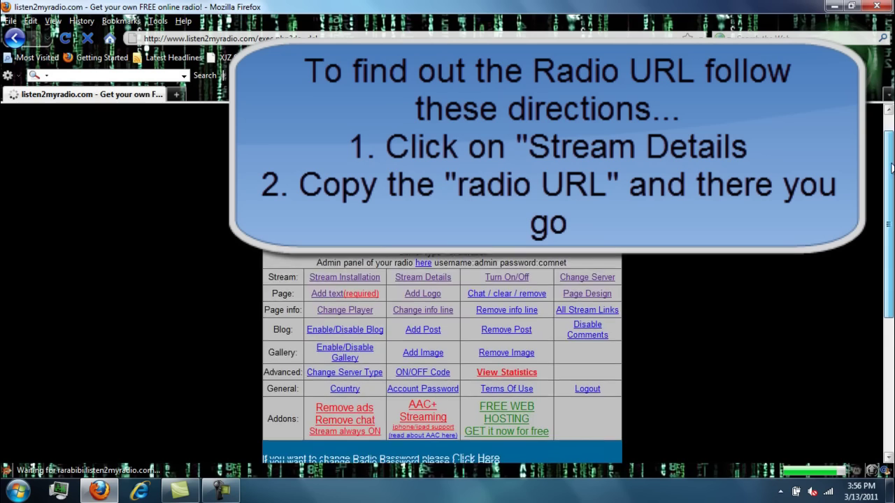
left_click_drag(454, 396, 310, 395)
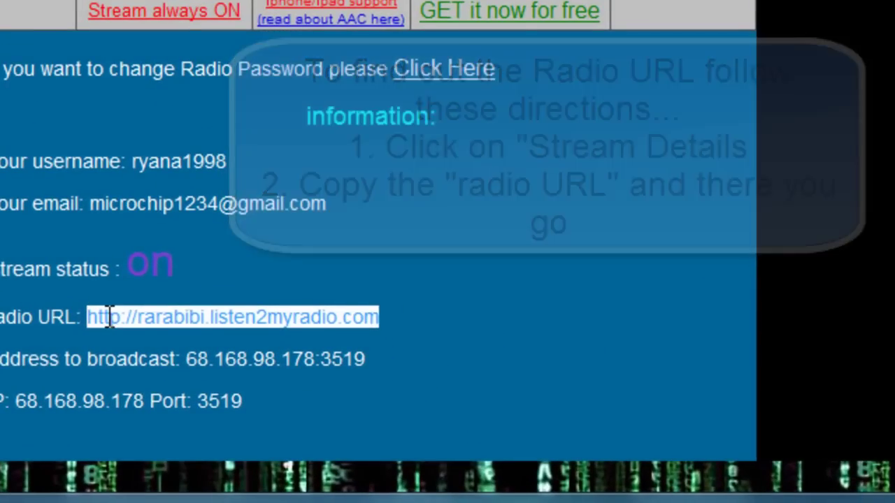
right_click(110, 317)
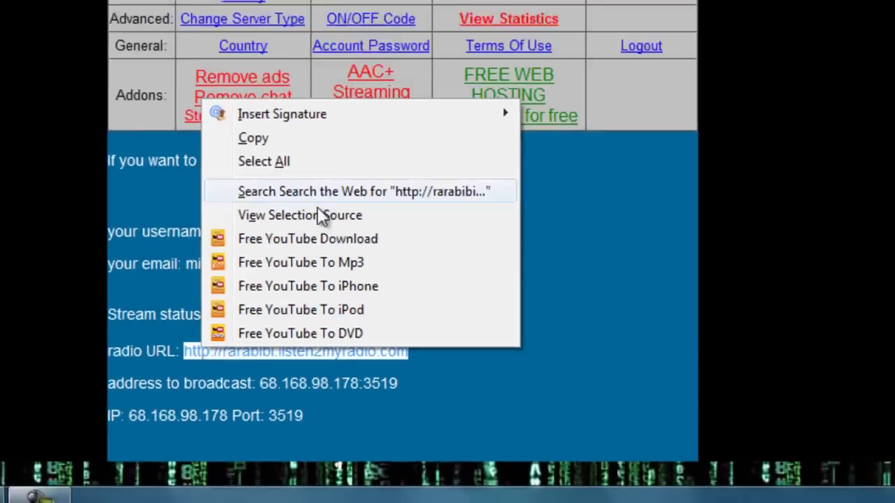
left_click(226, 32)
Load the copied radio URL in the browser to view the public radio page
left_click(443, 308)
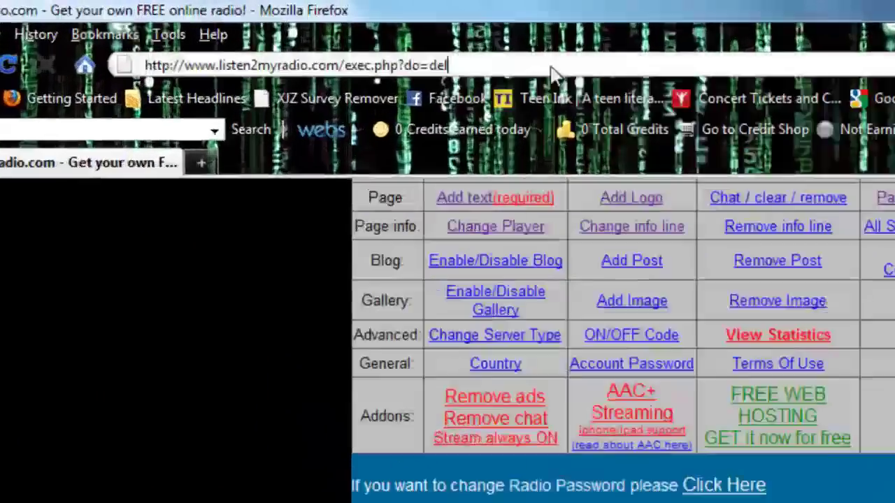
left_click(376, 43)
key("ctrl+v")
key("Return")
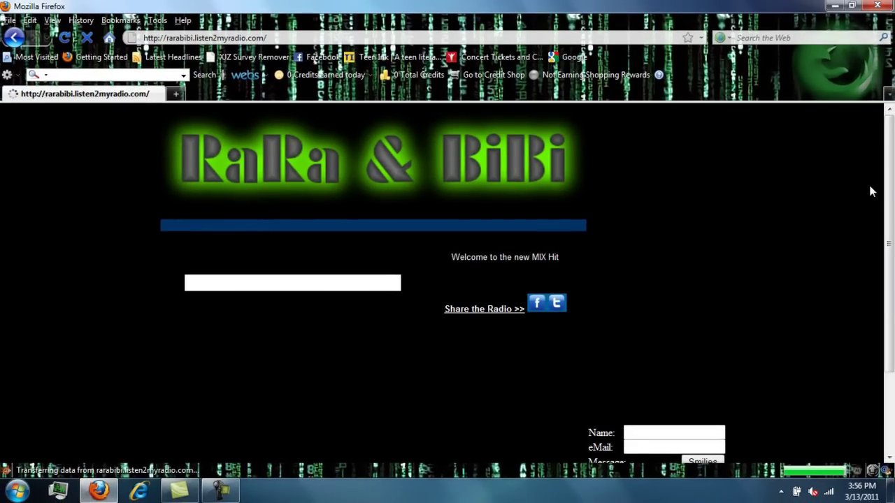
Close Firefox and place the Virtual DJ Pro shortcut beside the Virtual DJ Pro 7 full folder on the desktop
left_click(877, 6)
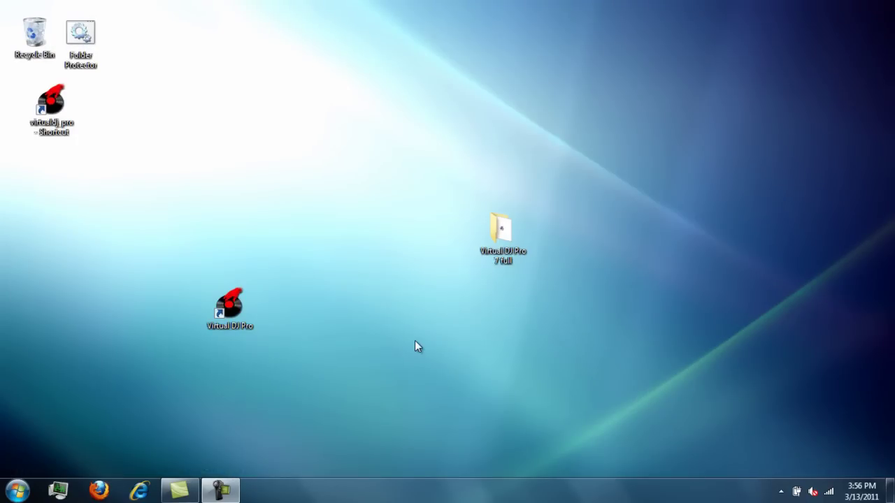
left_click_drag(503, 222, 545, 207)
left_click_drag(230, 311, 506, 204)
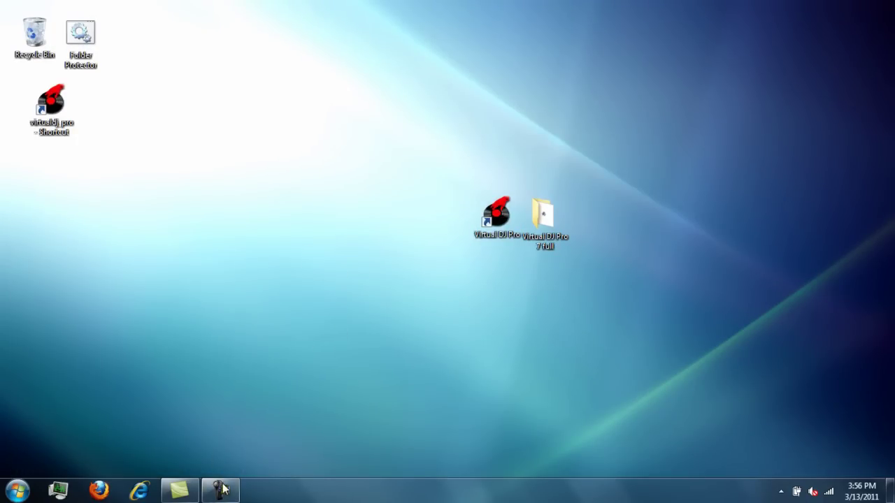